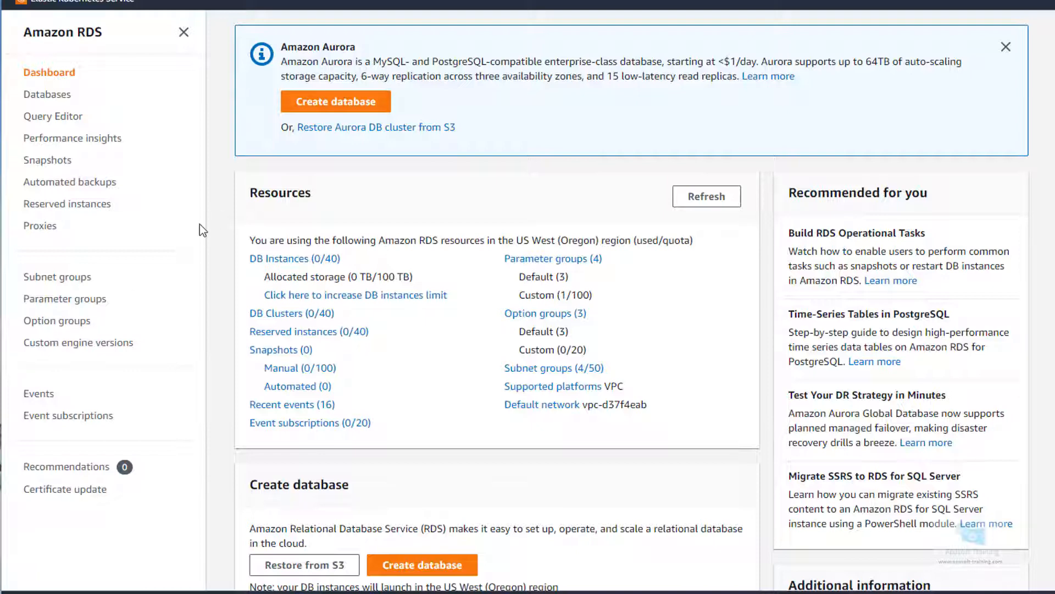
Start a new RDS parameter group using the oracle-ee-19 parameter group family.
{"action": "left_click", "coordinate": [74, 300]}
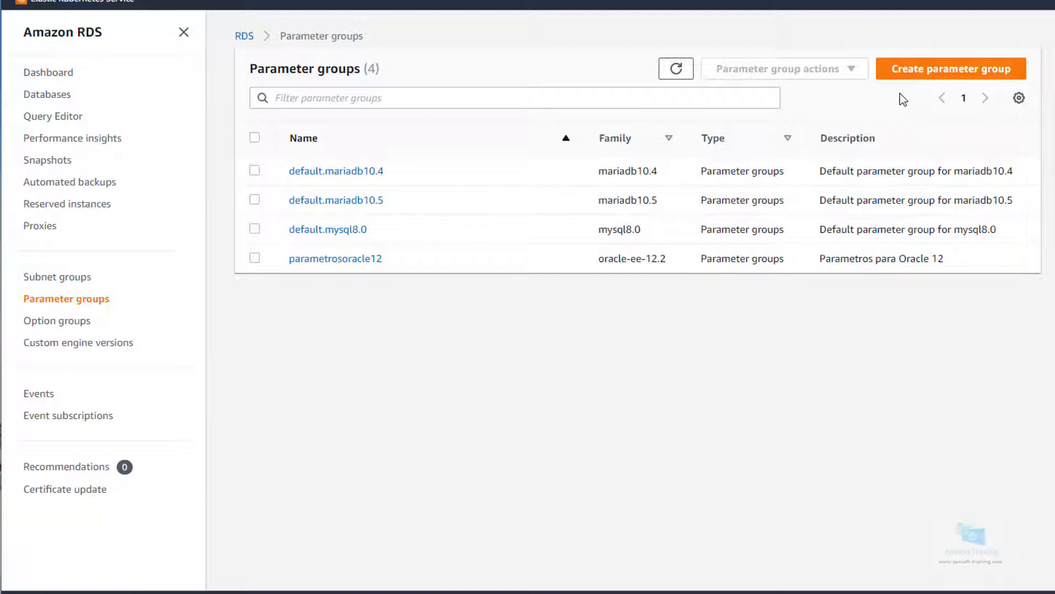
{"action": "left_click", "coordinate": [952, 76]}
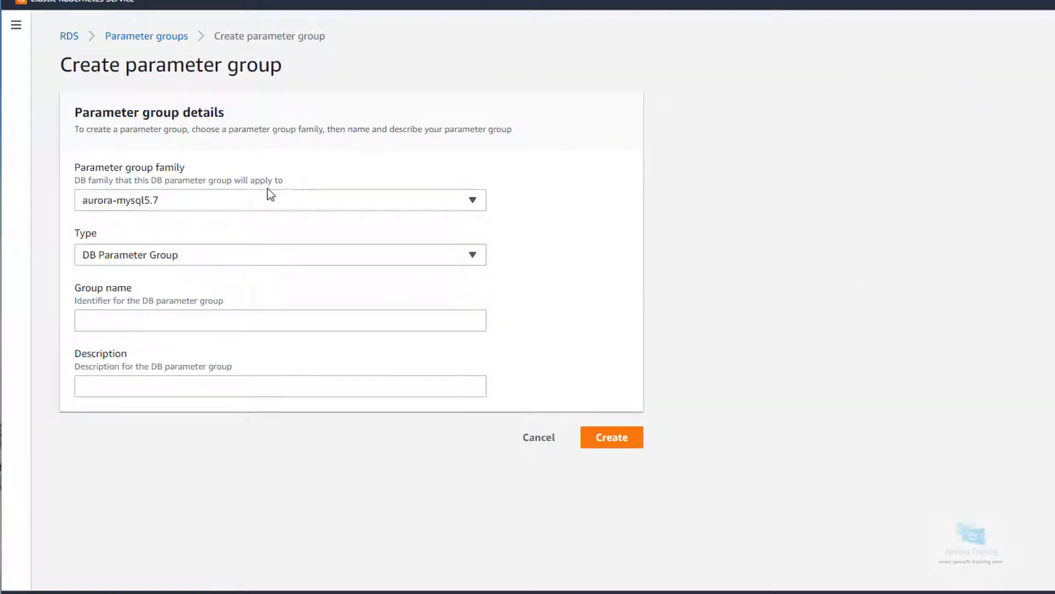
{"action": "left_click", "coordinate": [422, 201]}
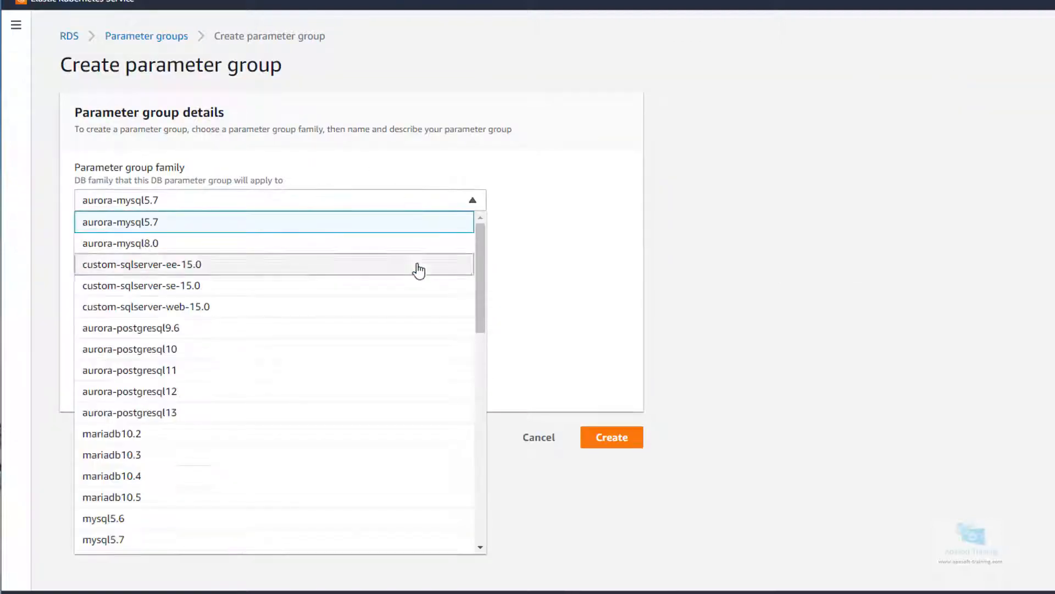
{"action": "left_click_drag", "start_coordinate": [478, 265], "coordinate": [494, 370]}
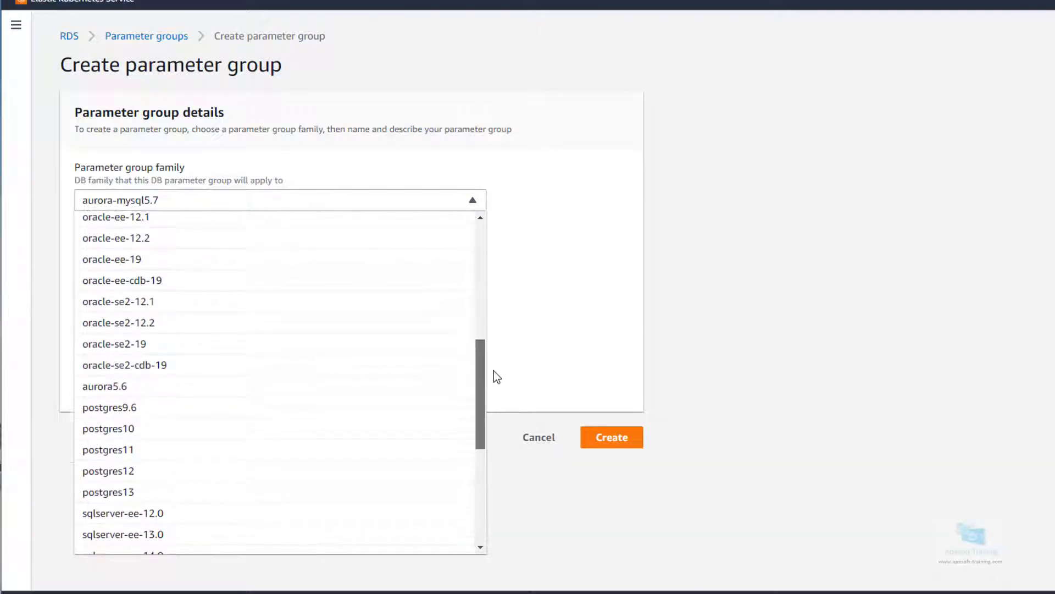
{"action": "left_click", "coordinate": [139, 262]}
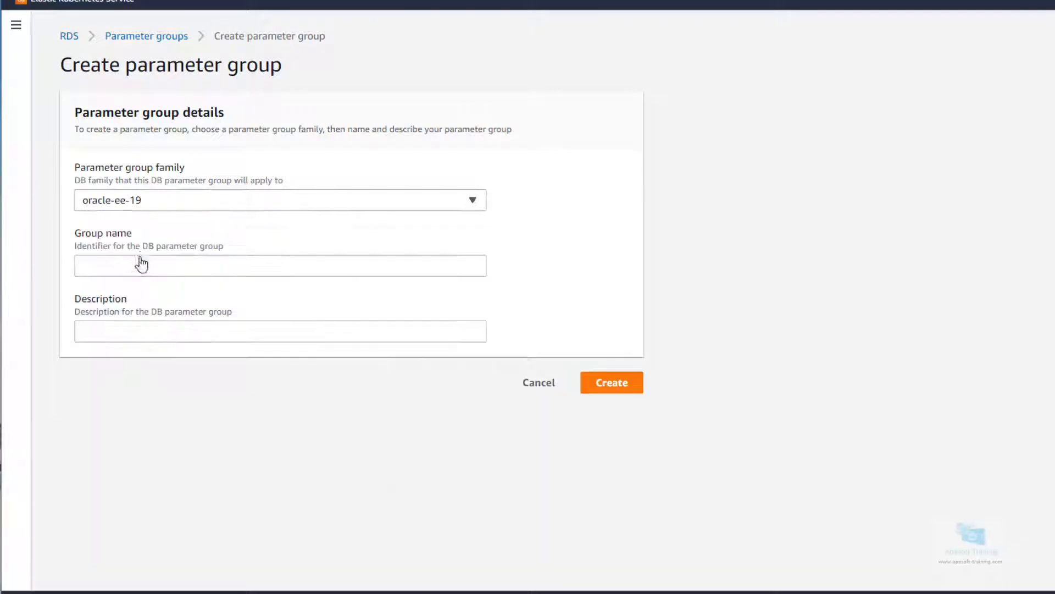
Name the group ParametrosOracle19, describe it as "Parámetros para Bases de Datos Oracle 19", and create it.
{"action": "left_click", "coordinate": [233, 264]}
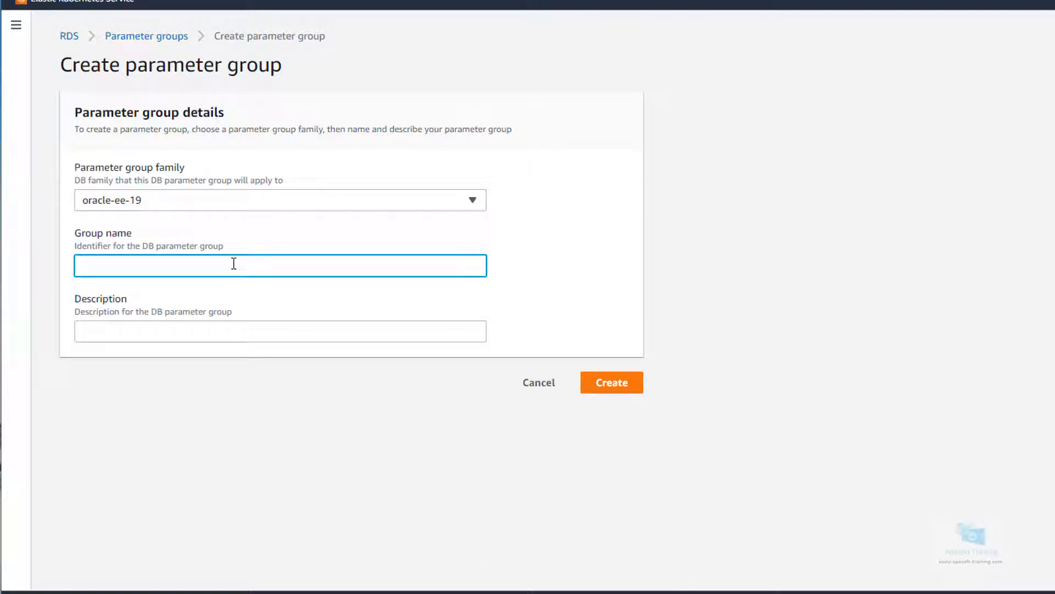
{"action": "type", "text": "ParametrosOracle"}
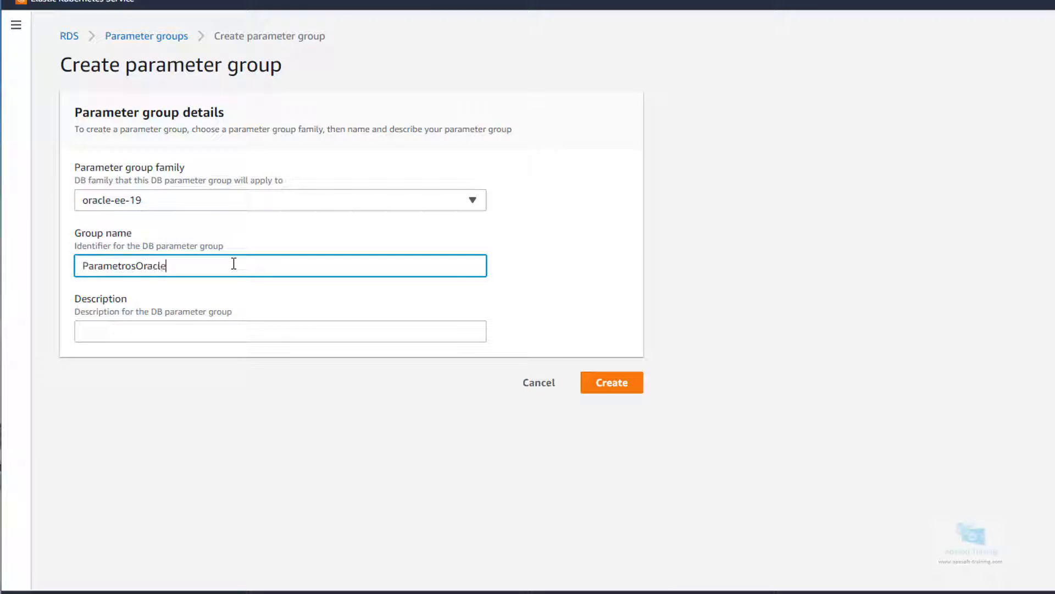
{"action": "type", "text": "19"}
{"action": "key", "text": "Tab"}
{"action": "type", "text": "Parámet"}
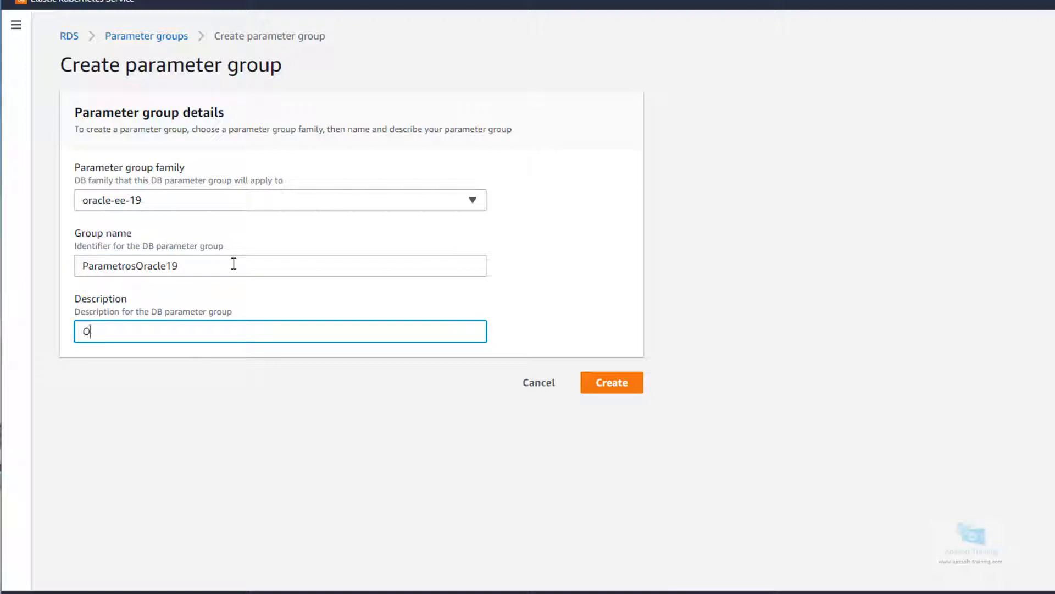
{"action": "type", "text": "ros para Bases"}
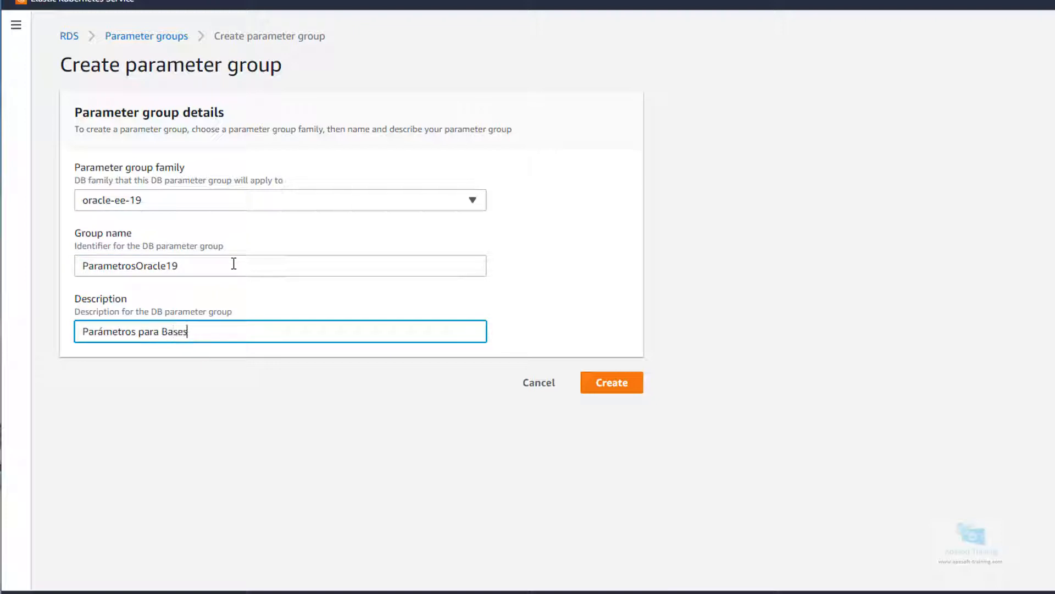
{"action": "type", "text": " de Datos Oracle 19"}
{"action": "left_click", "coordinate": [612, 383]}
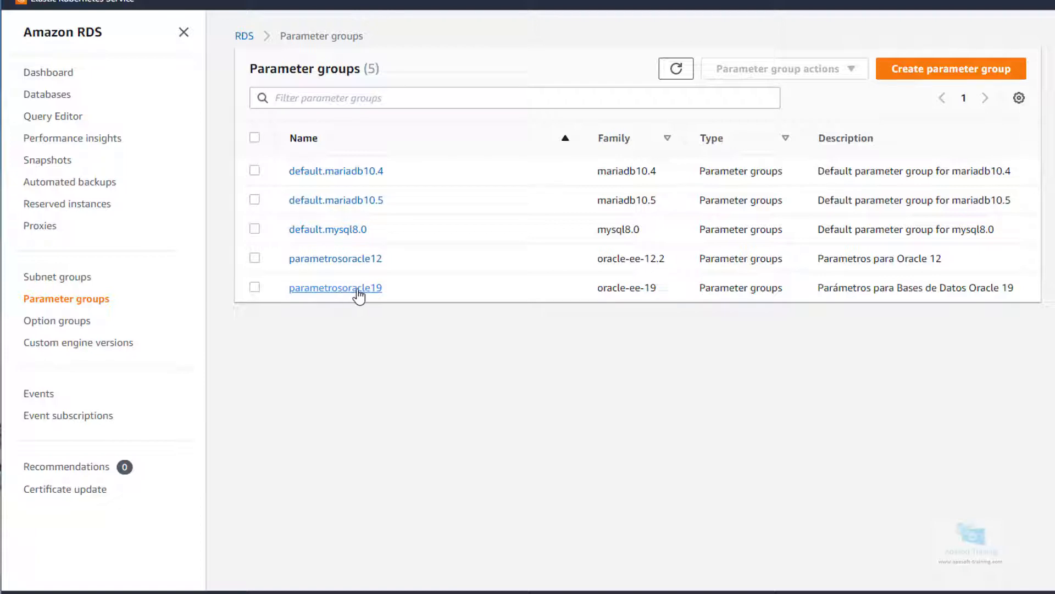
Open the parametrosoracle19 group and examine its parameters, their values, allowed values and whether they are modifiable.
{"action": "left_click", "coordinate": [336, 287]}
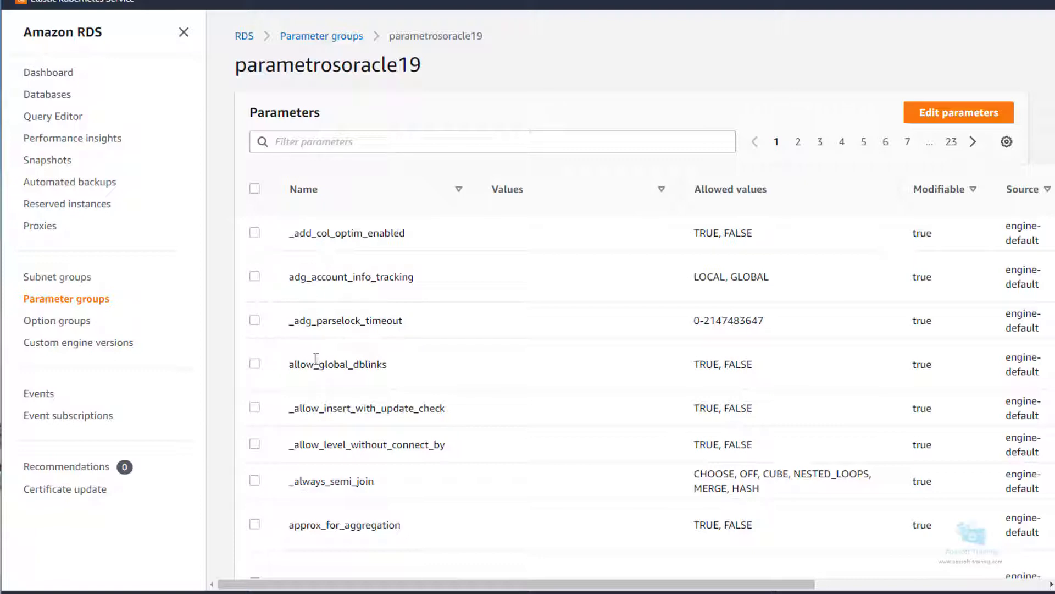
{"action": "left_click", "coordinate": [184, 32]}
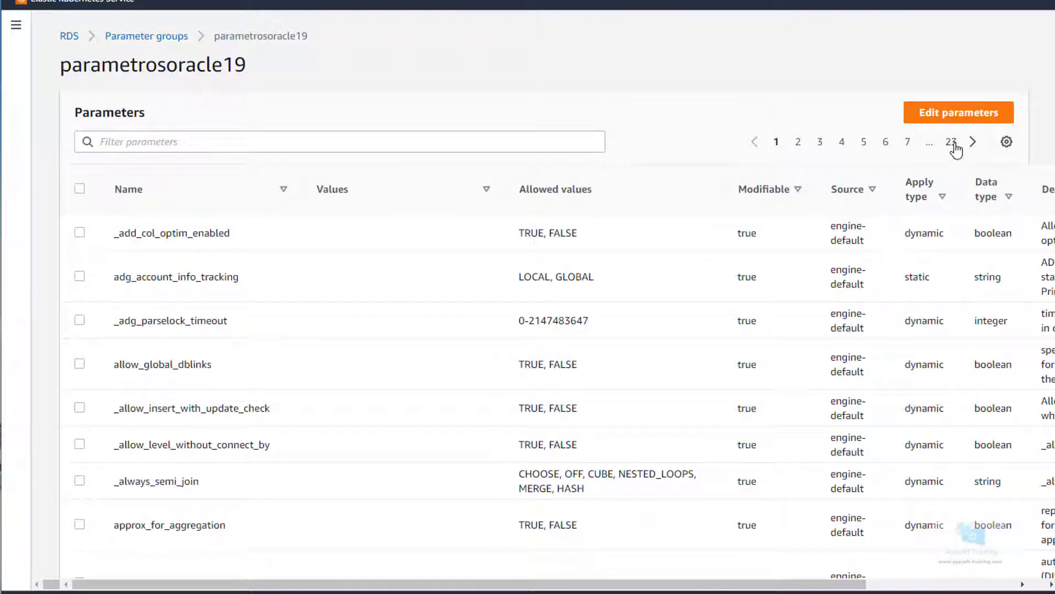
{"action": "scroll", "coordinate": [544, 297], "scroll_direction": "down", "scroll_amount": 10}
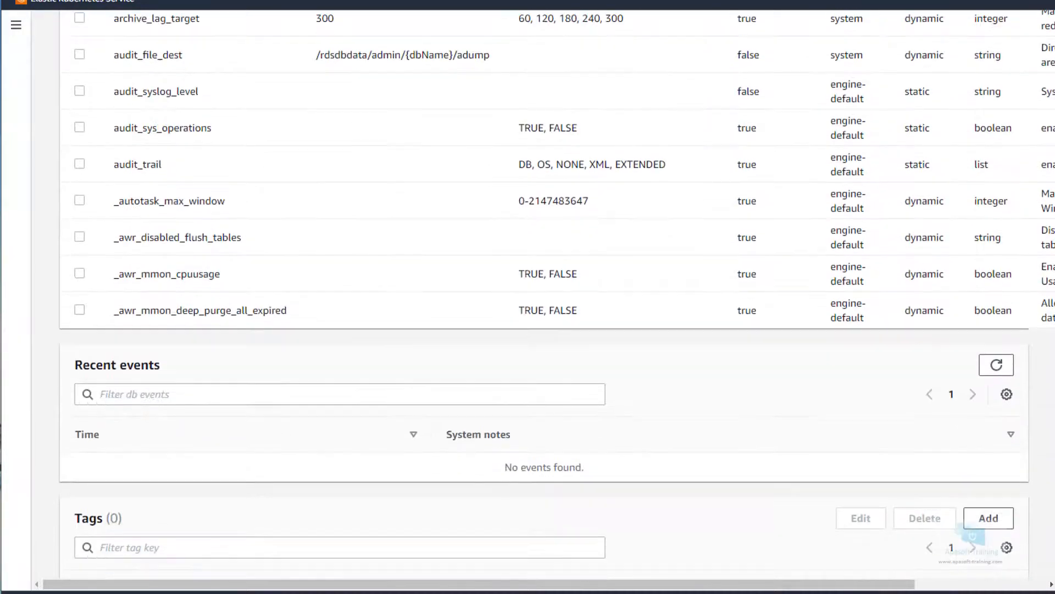
{"action": "scroll", "coordinate": [556, 297], "scroll_direction": "up", "scroll_amount": 5}
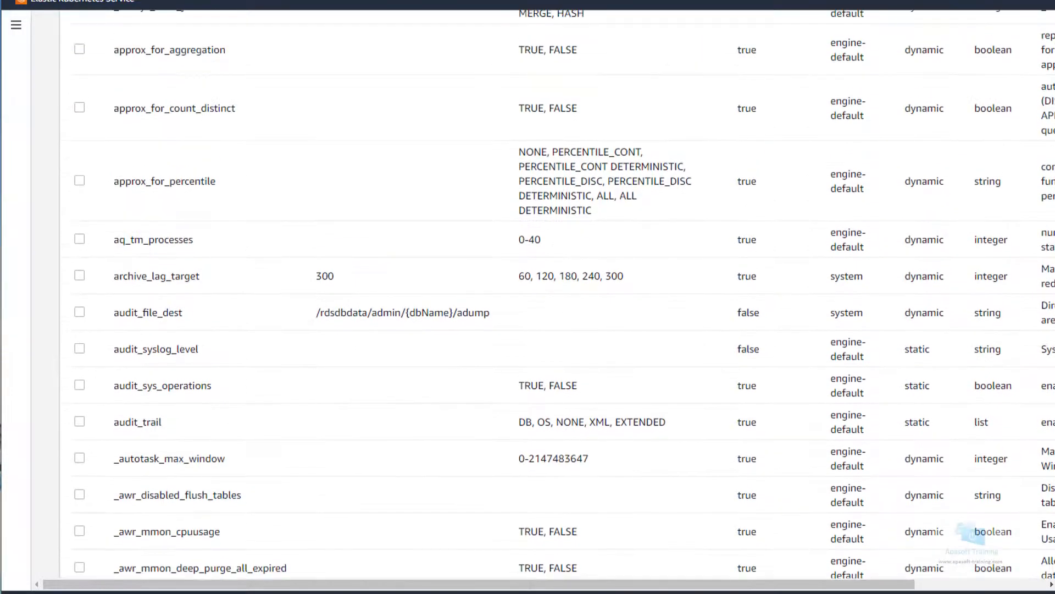
{"action": "scroll", "coordinate": [783, 207], "scroll_direction": "up", "scroll_amount": 7}
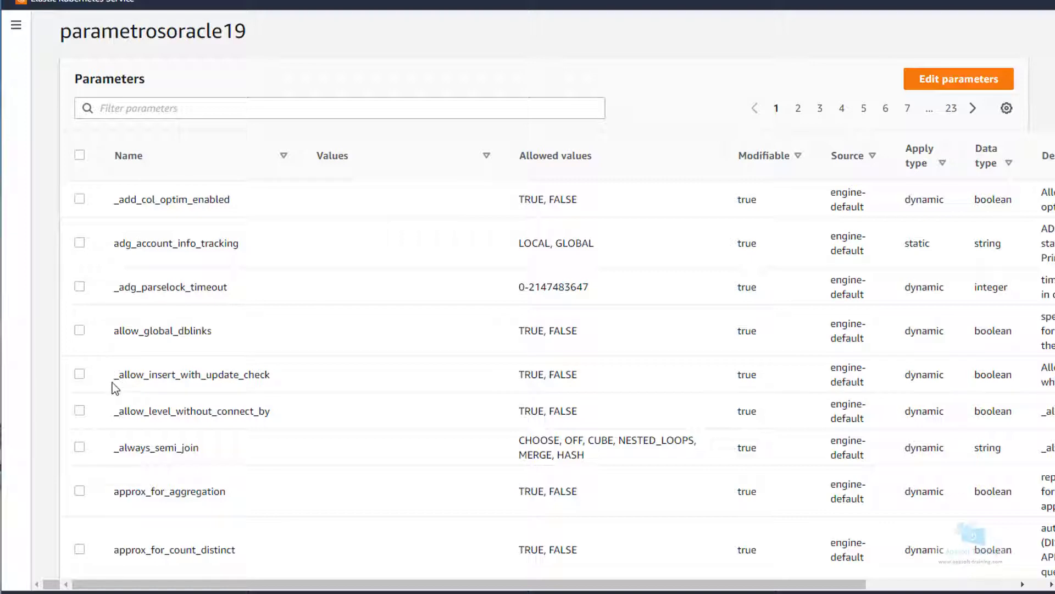
{"action": "scroll", "coordinate": [759, 320], "scroll_direction": "down", "scroll_amount": 15}
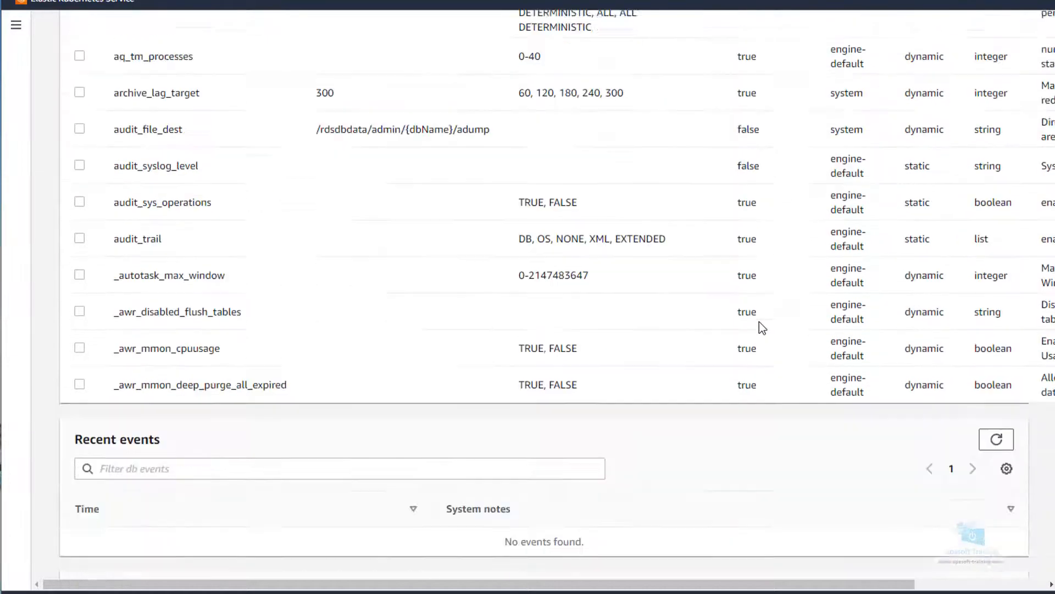
{"action": "scroll", "coordinate": [761, 325], "scroll_direction": "up", "scroll_amount": 9}
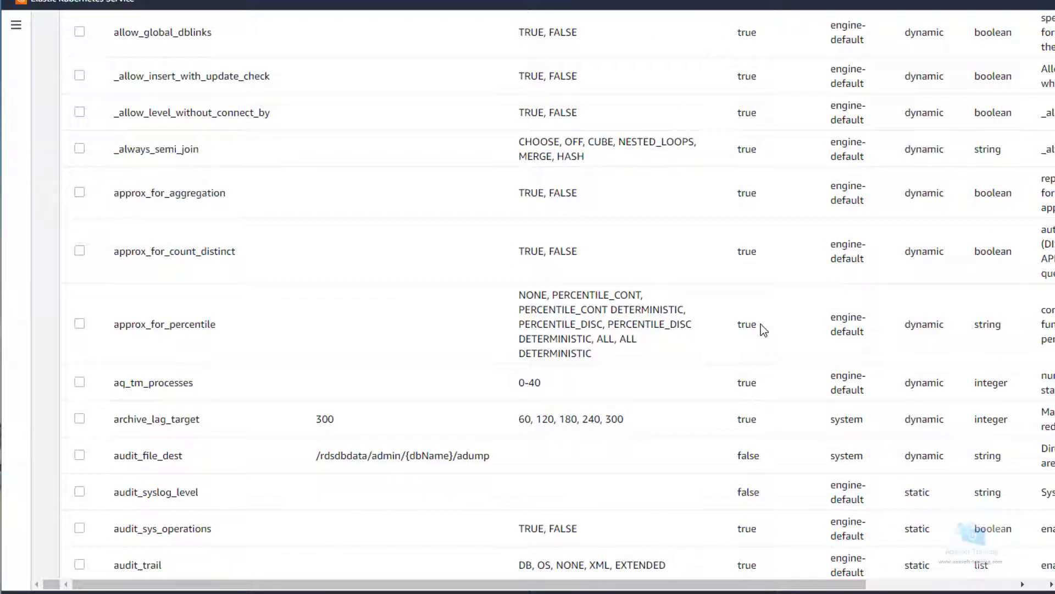
{"action": "scroll", "coordinate": [760, 324], "scroll_direction": "down", "scroll_amount": 4}
{"action": "scroll", "coordinate": [761, 326], "scroll_direction": "up", "scroll_amount": 7}
{"action": "scroll", "coordinate": [765, 325], "scroll_direction": "up", "scroll_amount": 3}
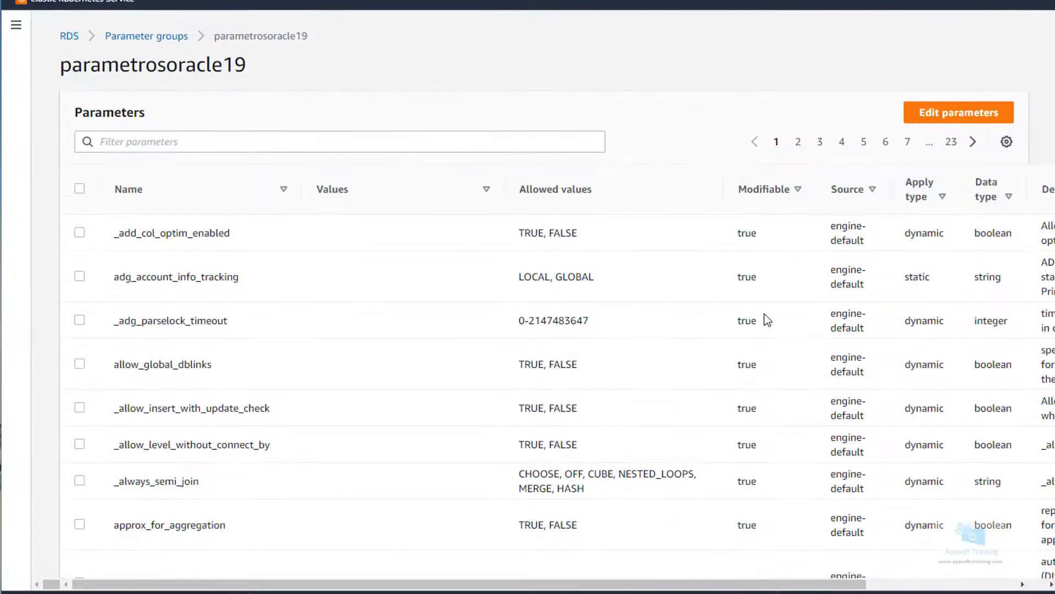
Filter the group's parameters by "archive" and review the matching entries.
{"action": "left_click", "coordinate": [195, 141]}
{"action": "type", "text": "archive"}
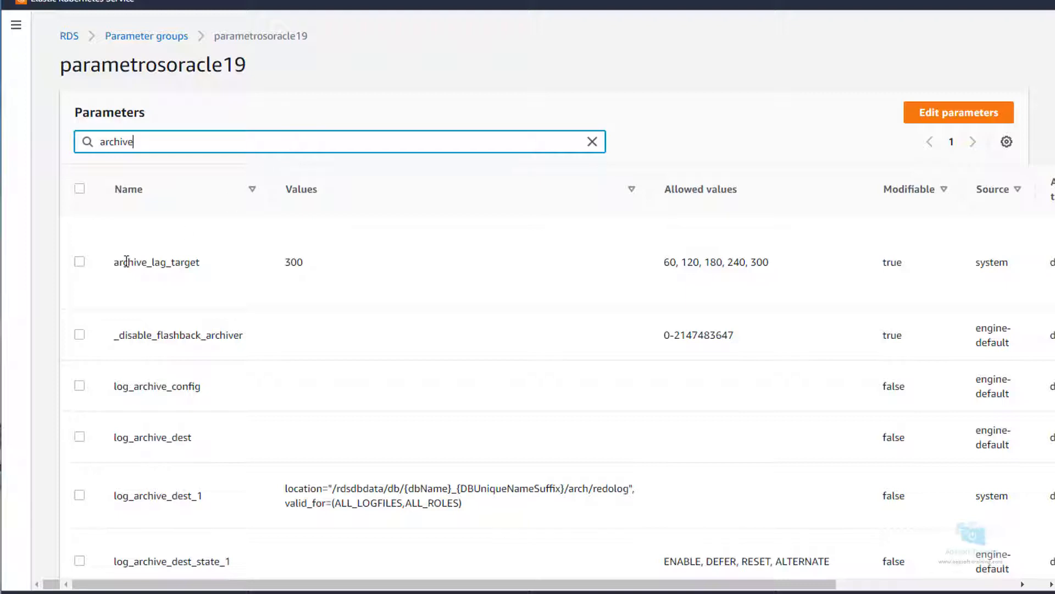
{"action": "scroll", "coordinate": [198, 269], "scroll_direction": "down", "scroll_amount": 5}
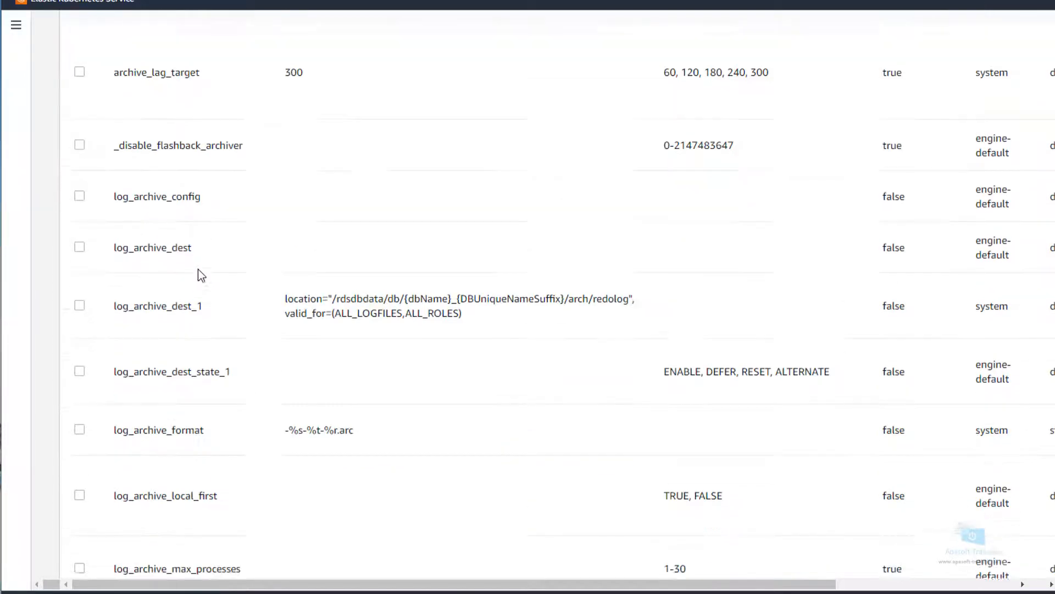
{"action": "scroll", "coordinate": [183, 344], "scroll_direction": "down", "scroll_amount": 5}
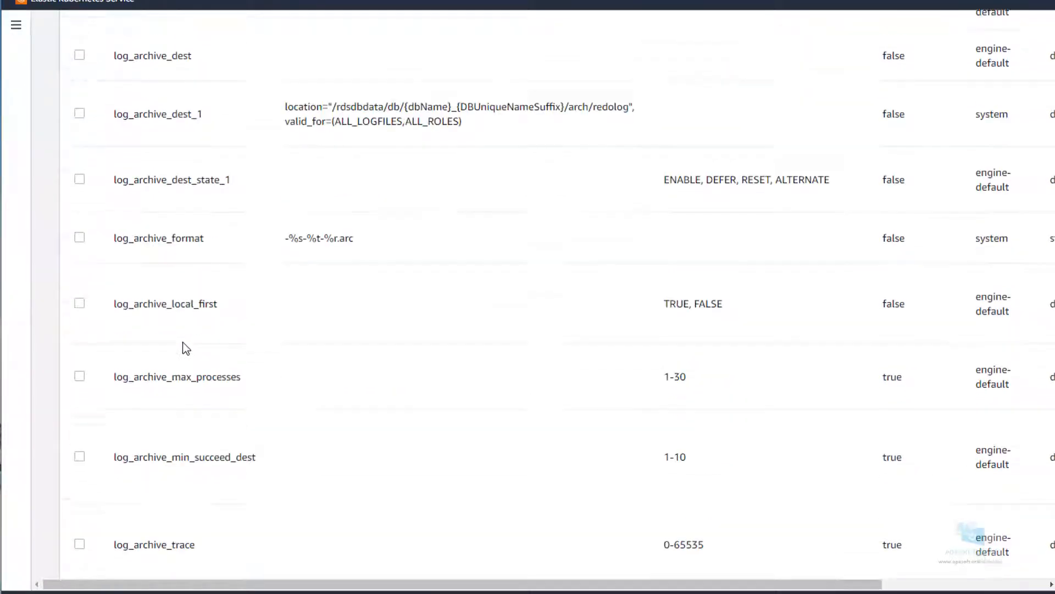
{"action": "scroll", "coordinate": [187, 342], "scroll_direction": "up", "scroll_amount": 10}
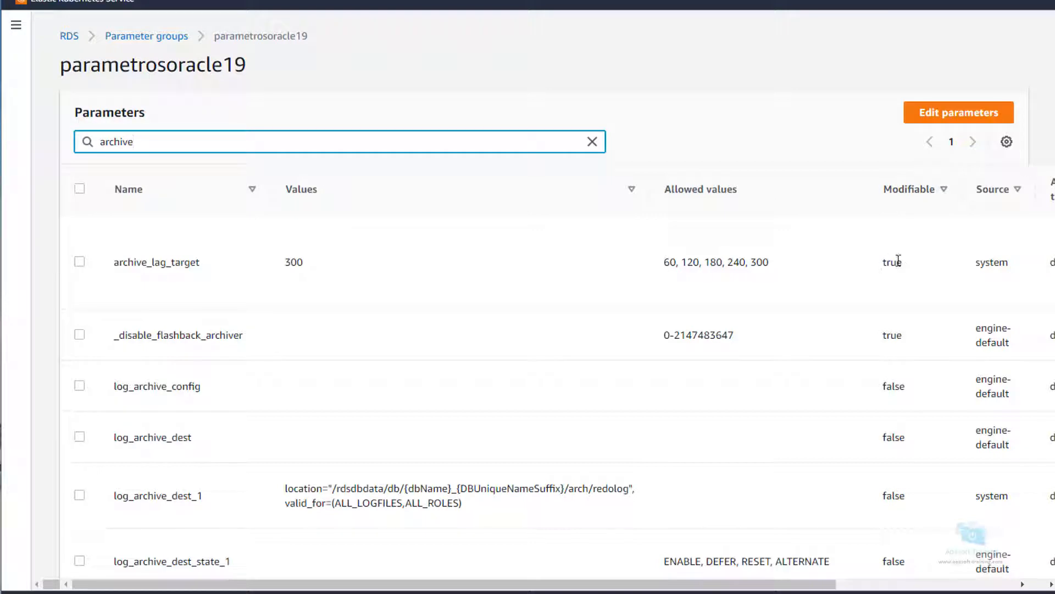
Examine the source, apply type, data type and description of the archive parameters.
{"action": "left_click_drag", "start_coordinate": [703, 585], "coordinate": [1046, 579]}
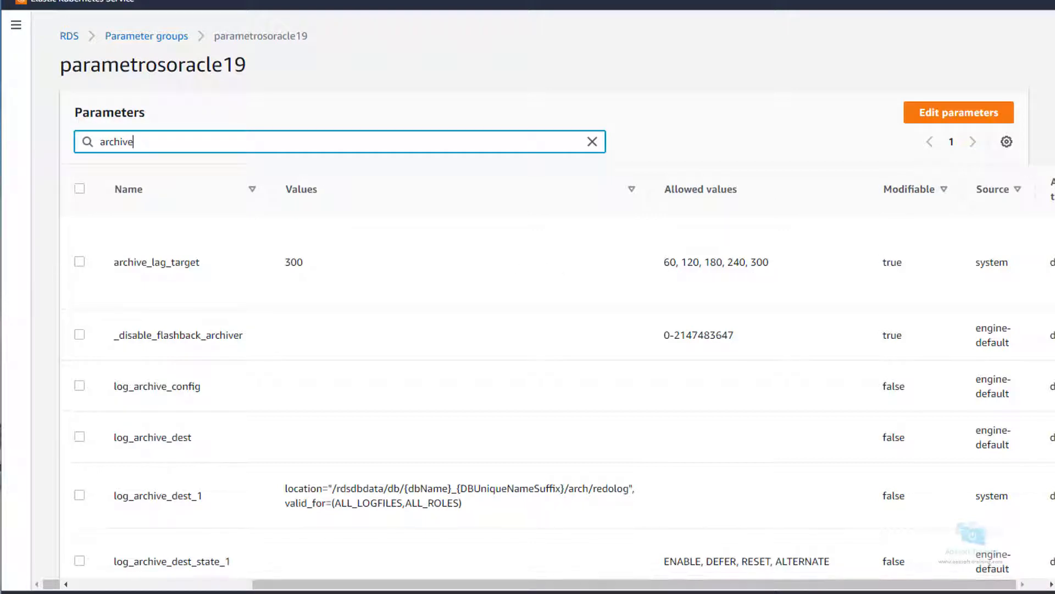
{"action": "scroll", "coordinate": [549, 297], "scroll_direction": "down", "scroll_amount": 3}
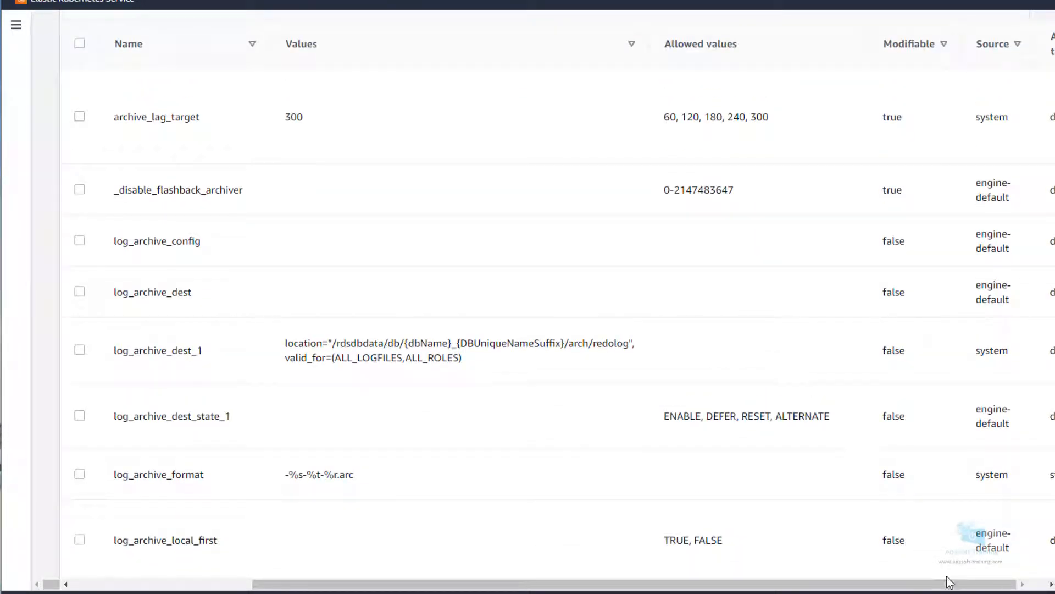
{"action": "left_click", "coordinate": [1052, 586]}
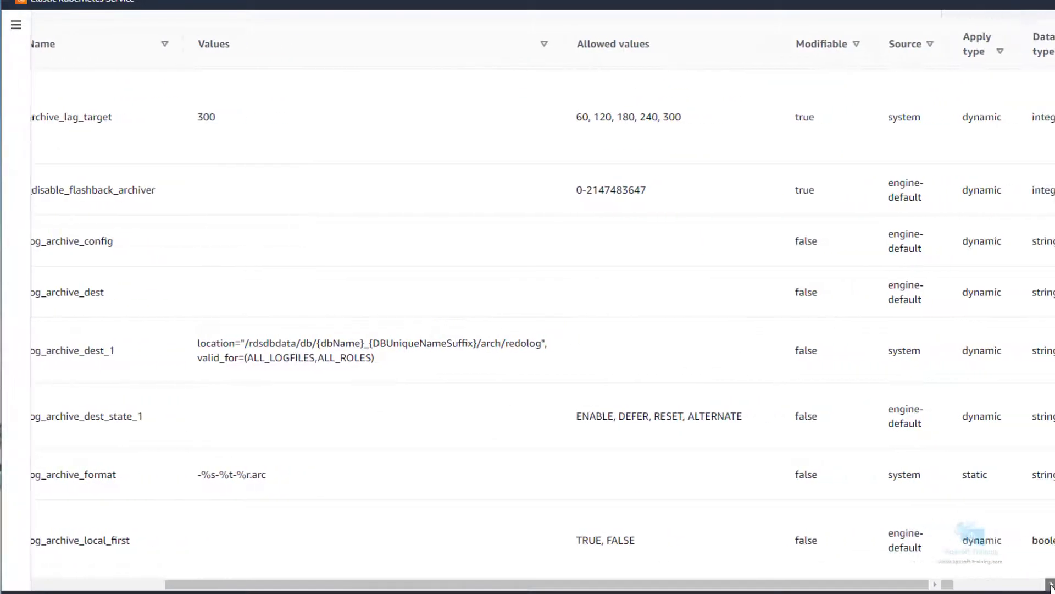
{"action": "scroll", "coordinate": [895, 276], "scroll_direction": "up", "scroll_amount": 3}
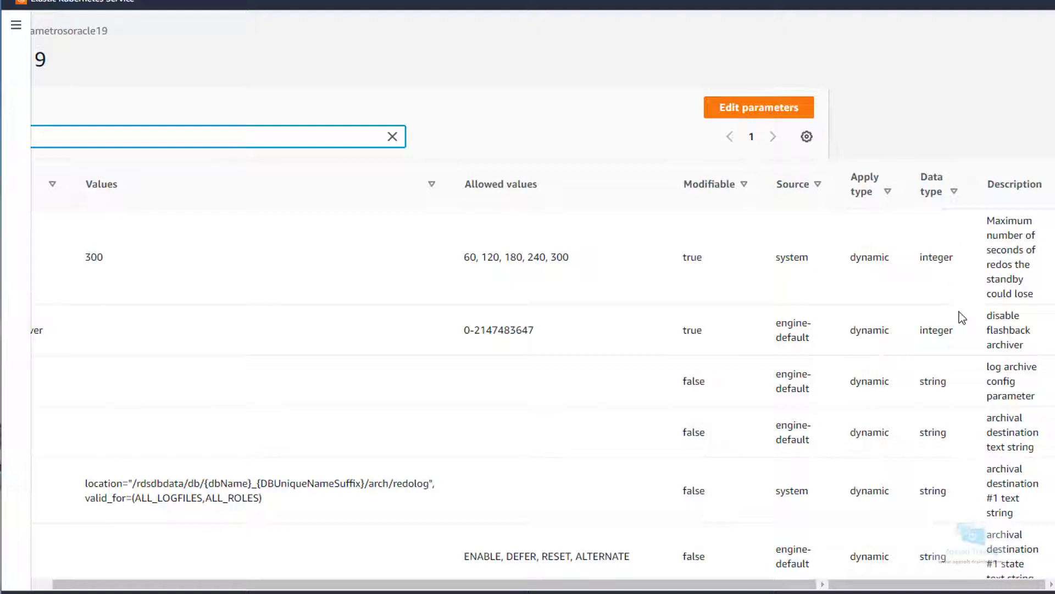
{"action": "scroll", "coordinate": [528, 330], "scroll_direction": "down", "scroll_amount": 3}
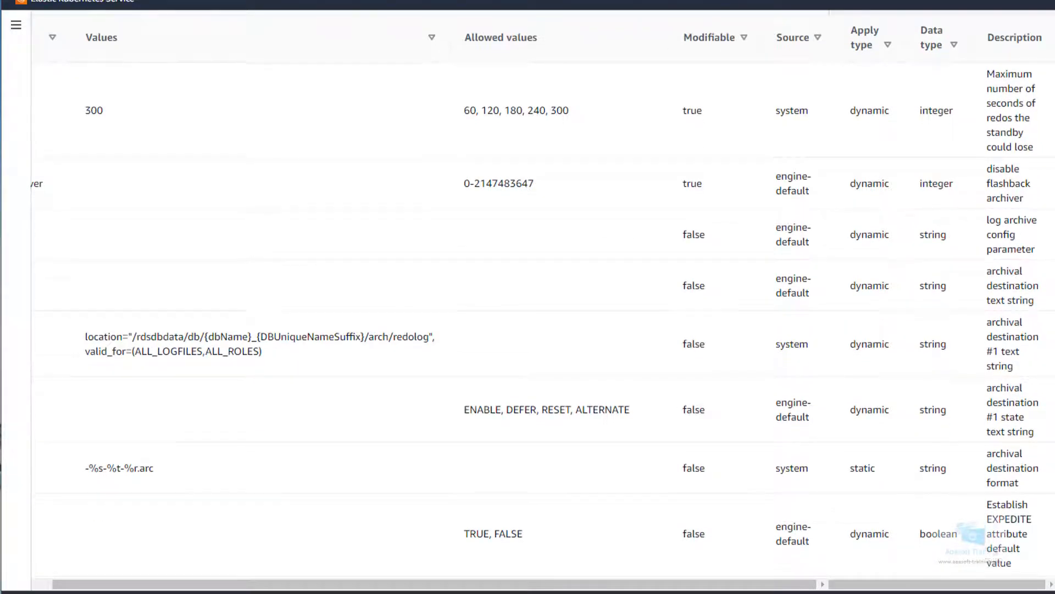
{"action": "scroll", "coordinate": [528, 297], "scroll_direction": "down", "scroll_amount": 10}
{"action": "scroll", "coordinate": [841, 533], "scroll_direction": "up", "scroll_amount": 5}
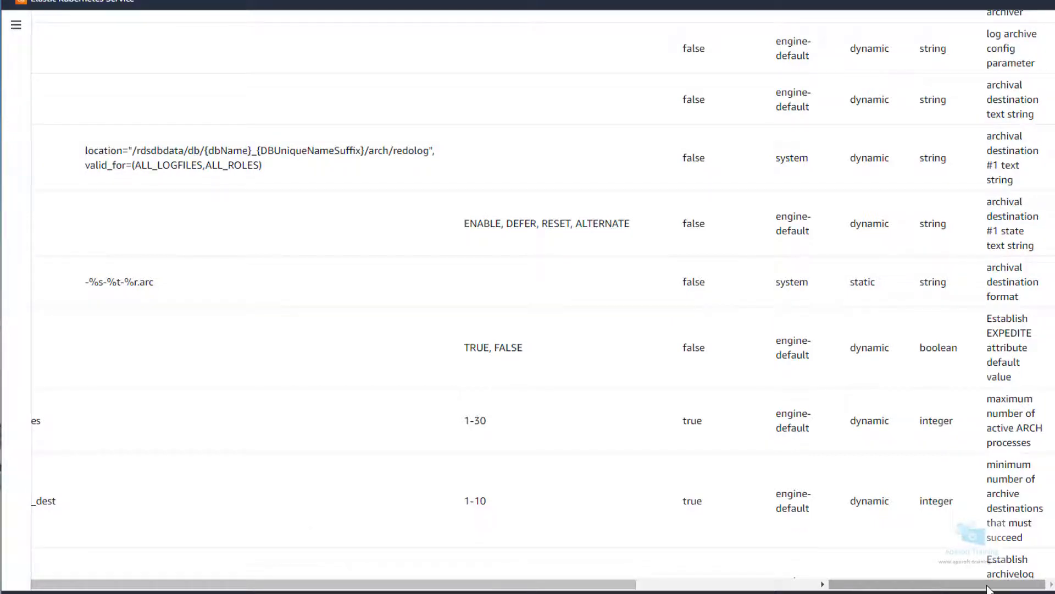
{"action": "left_click_drag", "start_coordinate": [930, 587], "coordinate": [671, 579]}
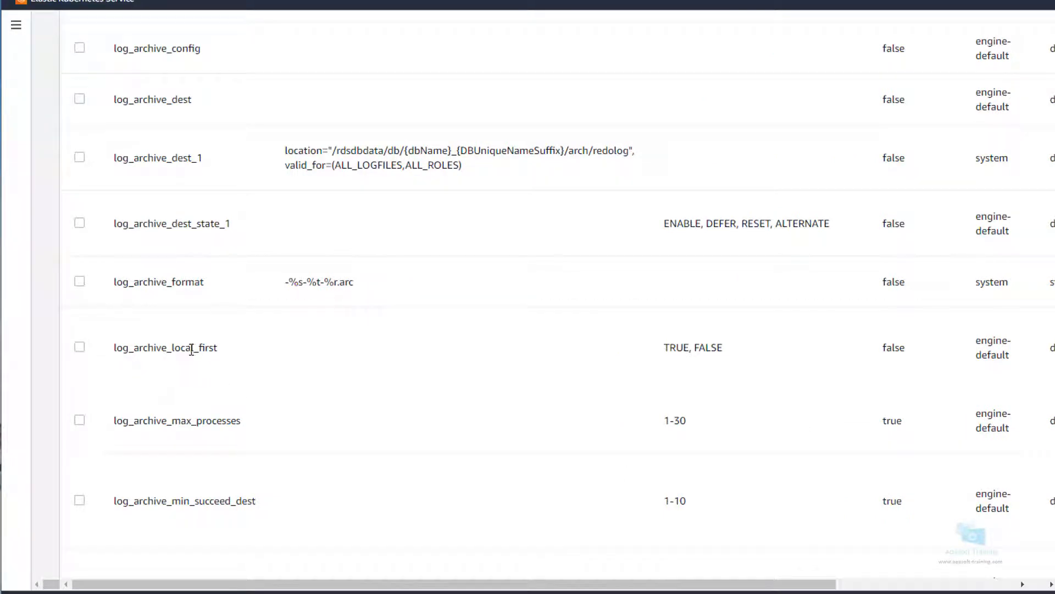
{"action": "scroll", "coordinate": [482, 294], "scroll_direction": "up", "scroll_amount": 6}
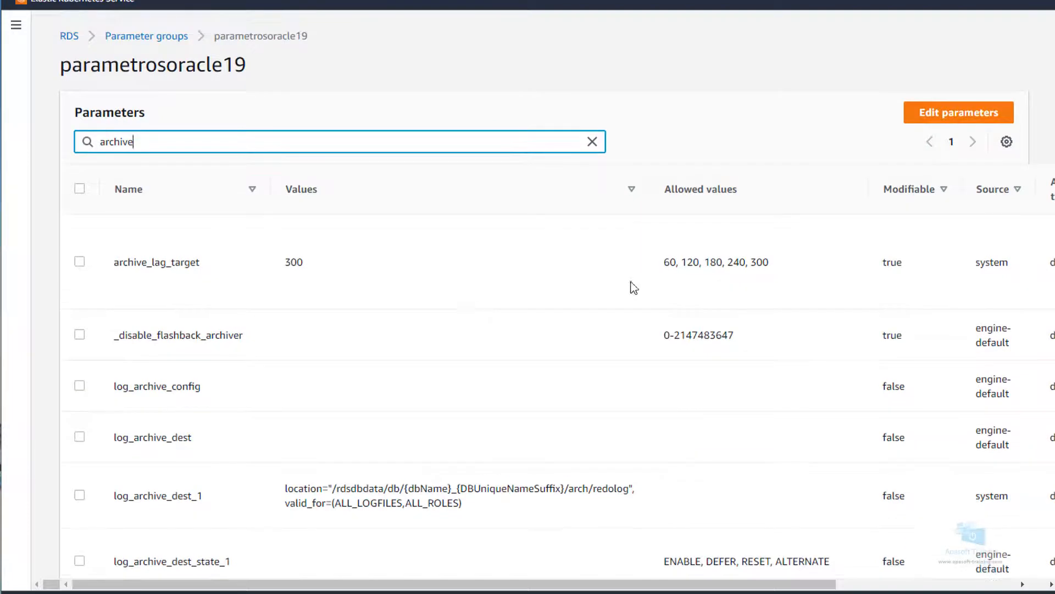
Open the filtered archive parameters for editing and check which of their values can be changed.
{"action": "left_click", "coordinate": [954, 117]}
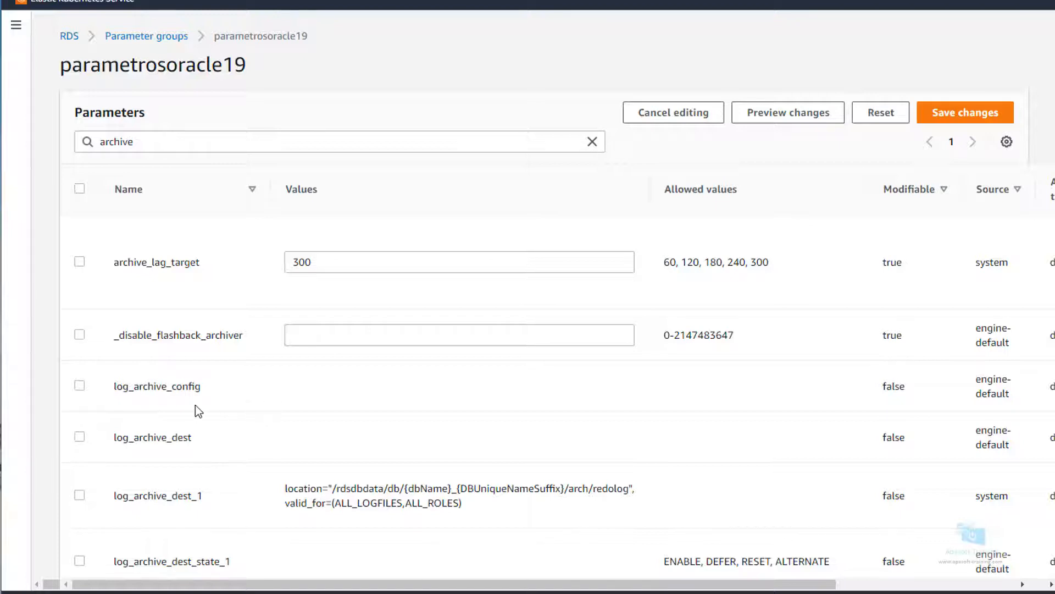
{"action": "scroll", "coordinate": [319, 420], "scroll_direction": "down", "scroll_amount": 4}
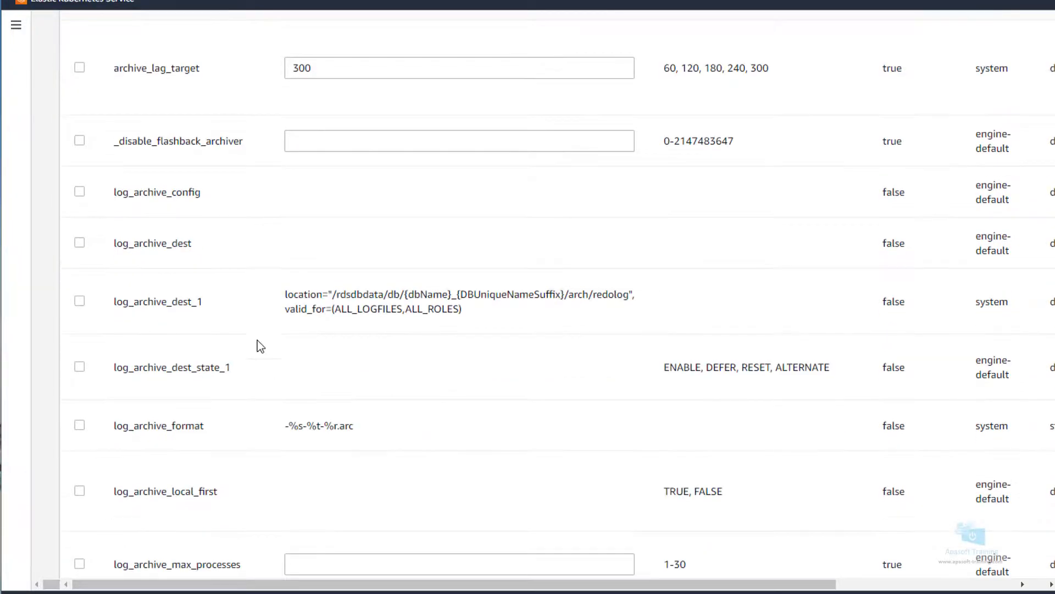
{"action": "scroll", "coordinate": [253, 315], "scroll_direction": "down", "scroll_amount": 2}
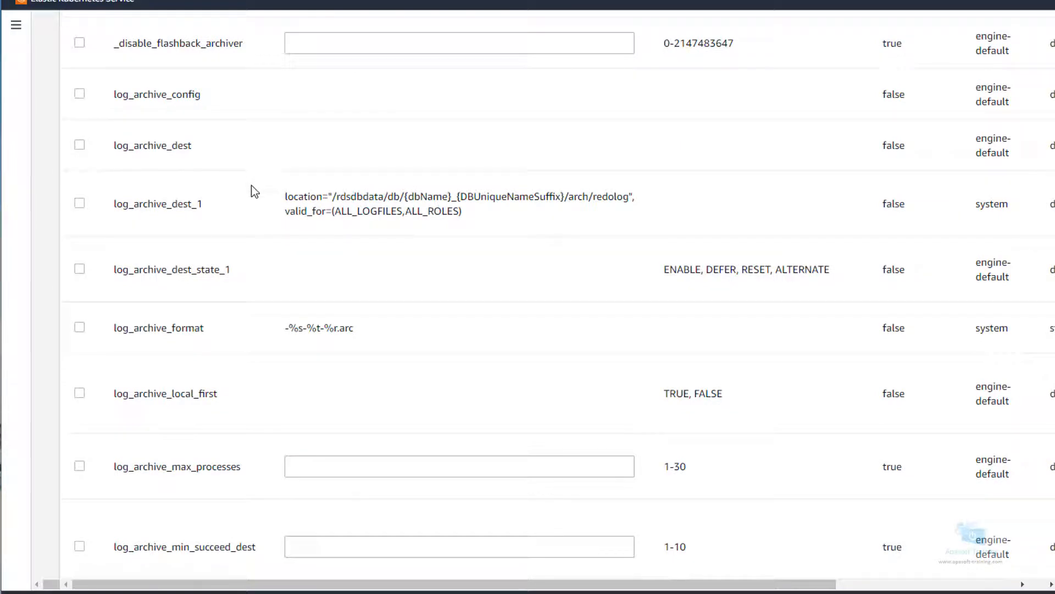
{"action": "scroll", "coordinate": [229, 252], "scroll_direction": "up", "scroll_amount": 6}
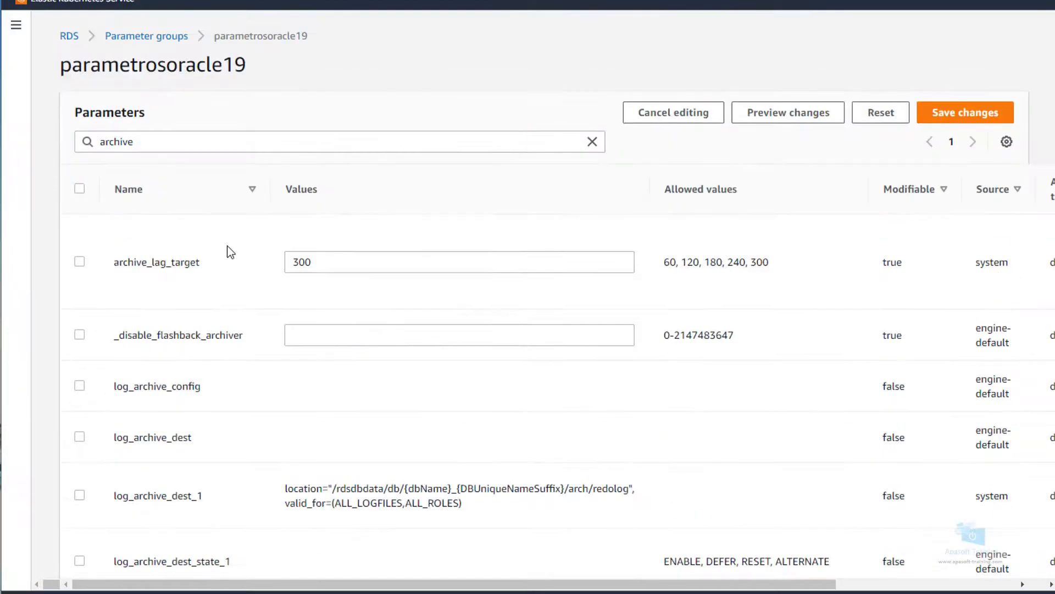
{"action": "scroll", "coordinate": [230, 252], "scroll_direction": "down", "scroll_amount": 12}
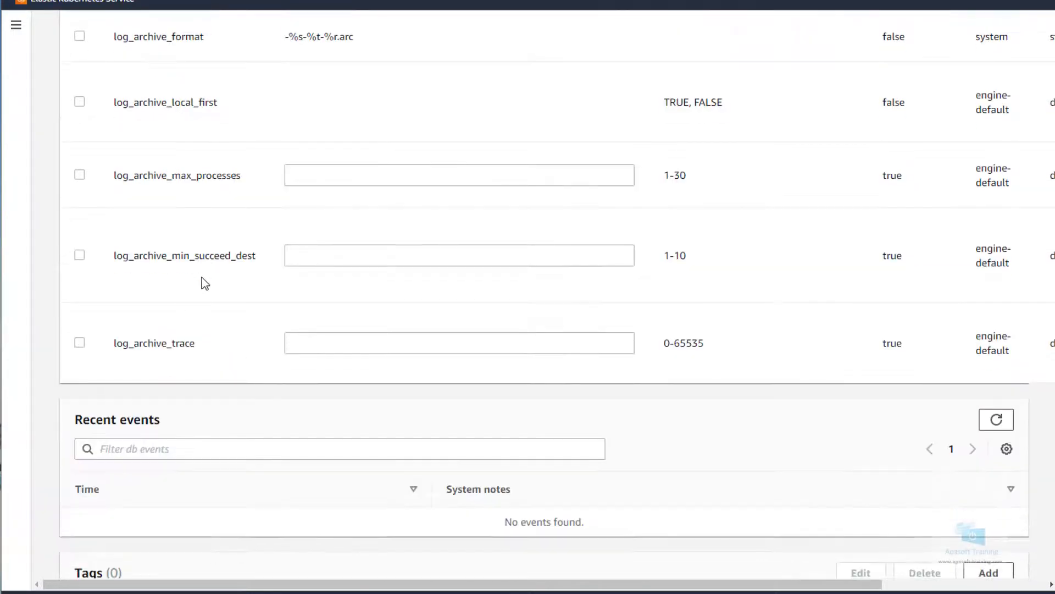
Set log_archive_max_processes to 2 in the parametrosoracle19 group and save the changes.
{"action": "scroll", "coordinate": [203, 279], "scroll_direction": "up", "scroll_amount": 5}
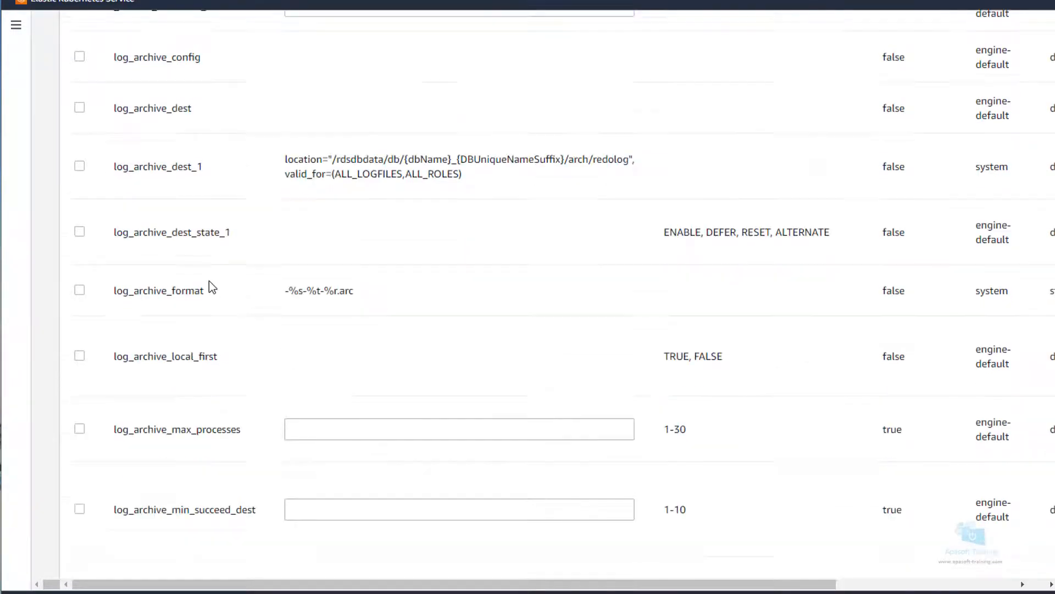
{"action": "scroll", "coordinate": [210, 282], "scroll_direction": "down", "scroll_amount": 1}
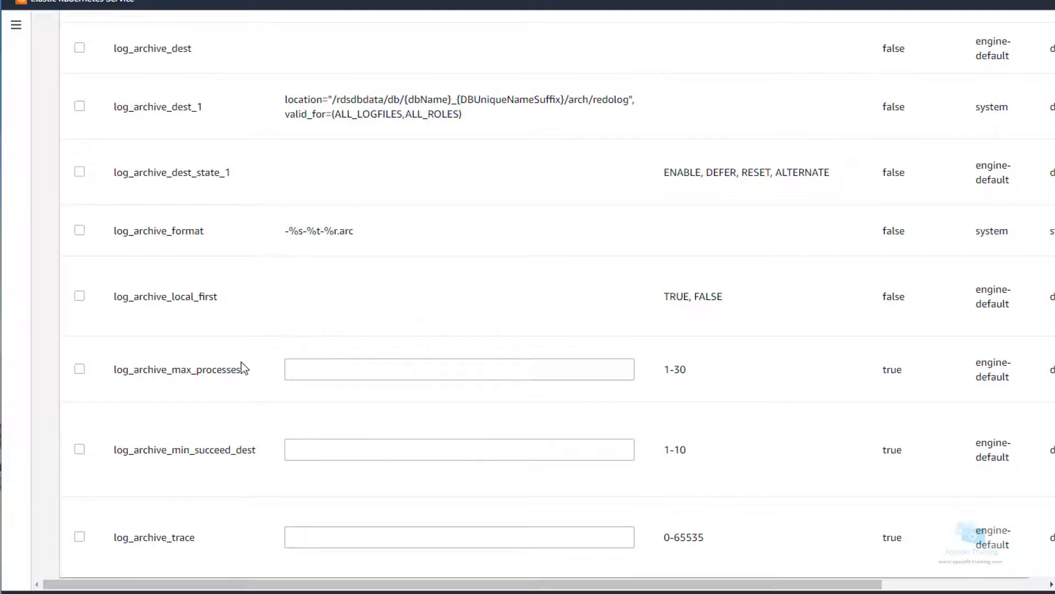
{"action": "left_click", "coordinate": [330, 375]}
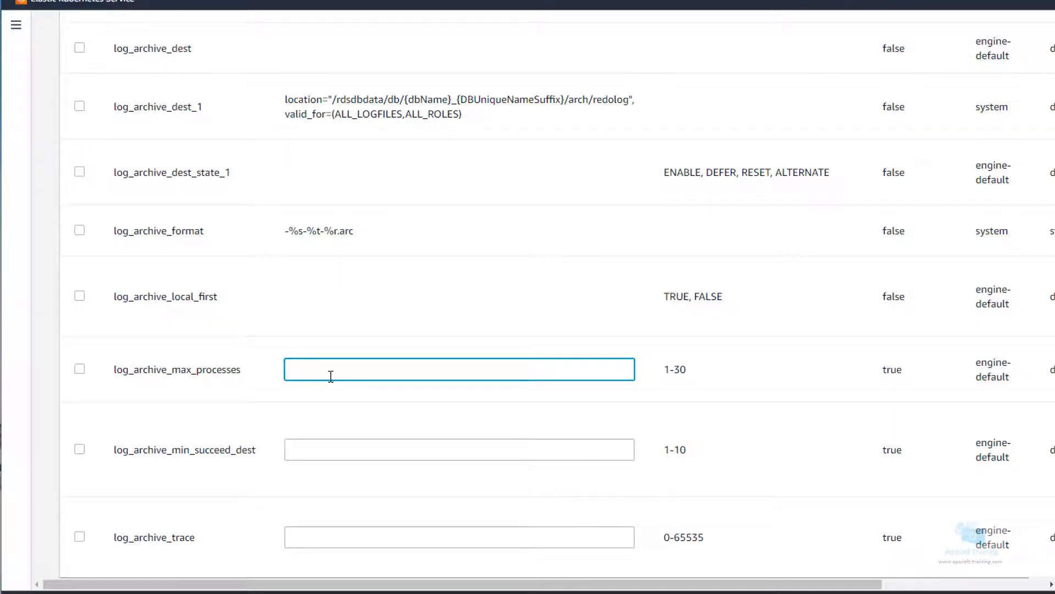
{"action": "type", "text": "2"}
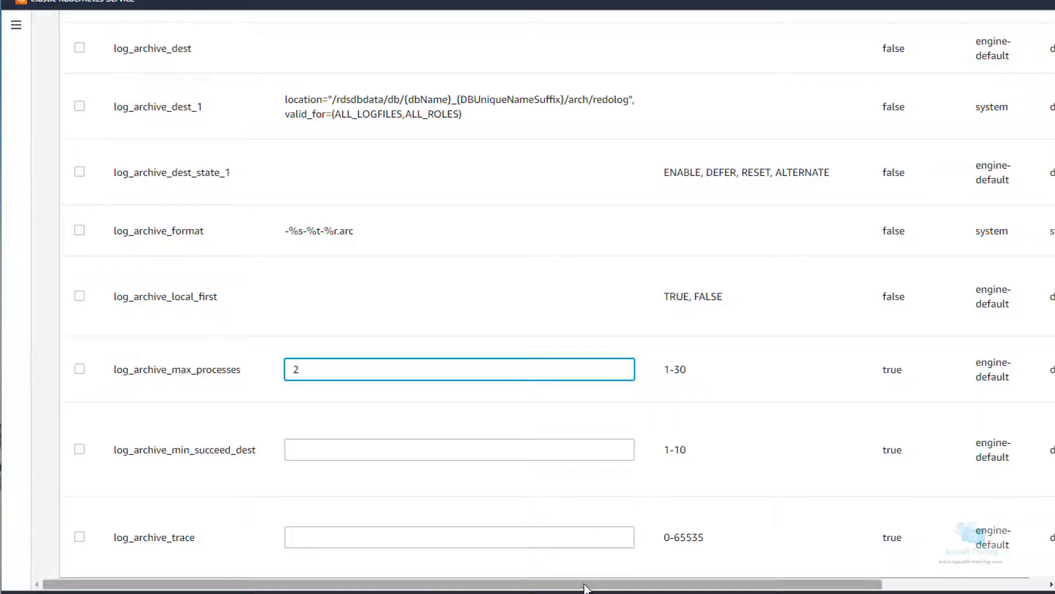
{"action": "left_click_drag", "start_coordinate": [587, 586], "coordinate": [300, 559]}
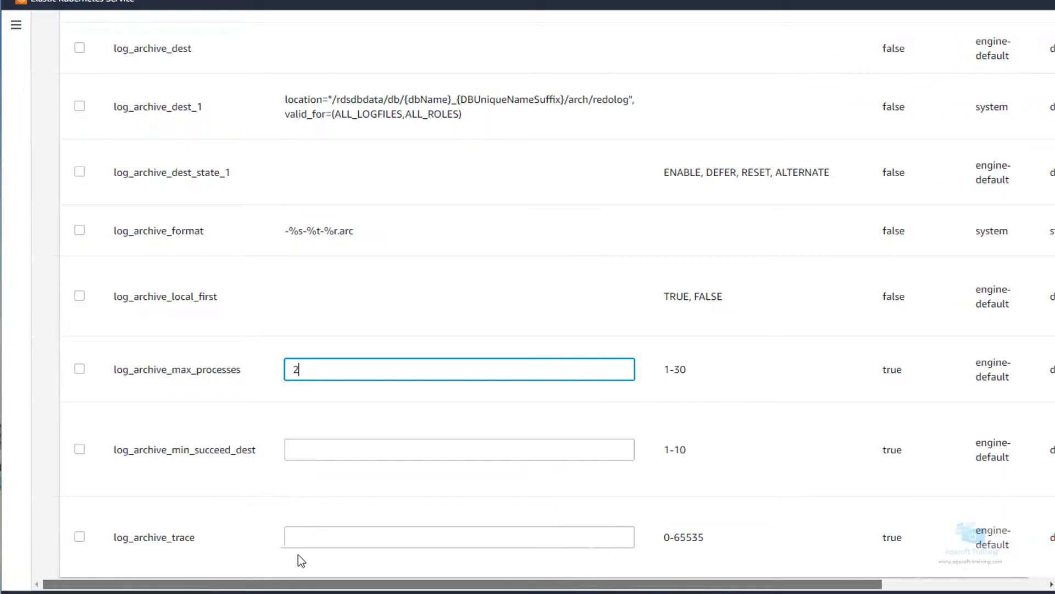
{"action": "scroll", "coordinate": [322, 454], "scroll_direction": "down", "scroll_amount": 5}
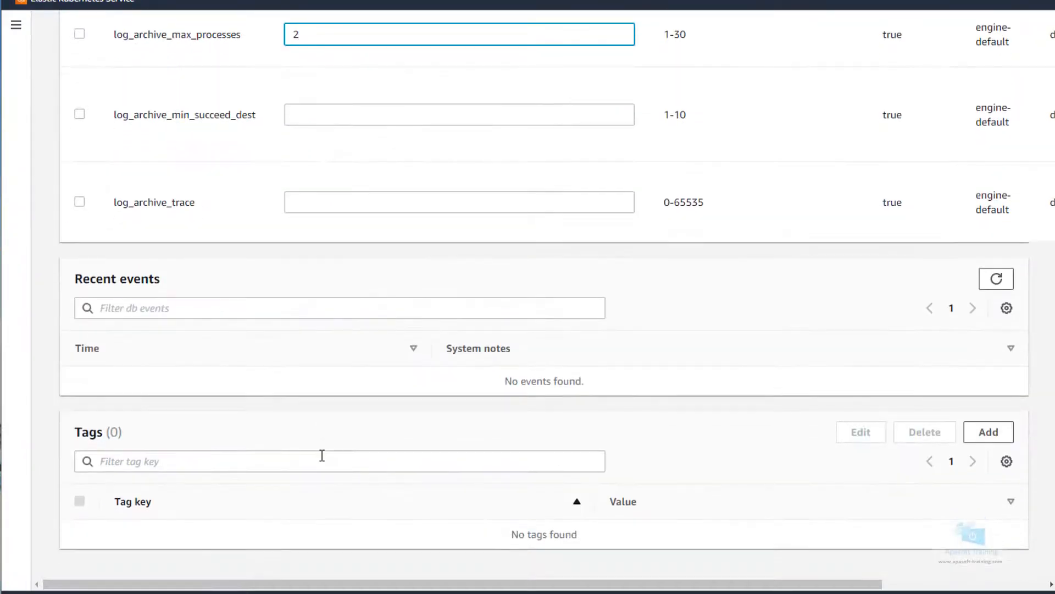
{"action": "scroll", "coordinate": [322, 455], "scroll_direction": "up", "scroll_amount": 10}
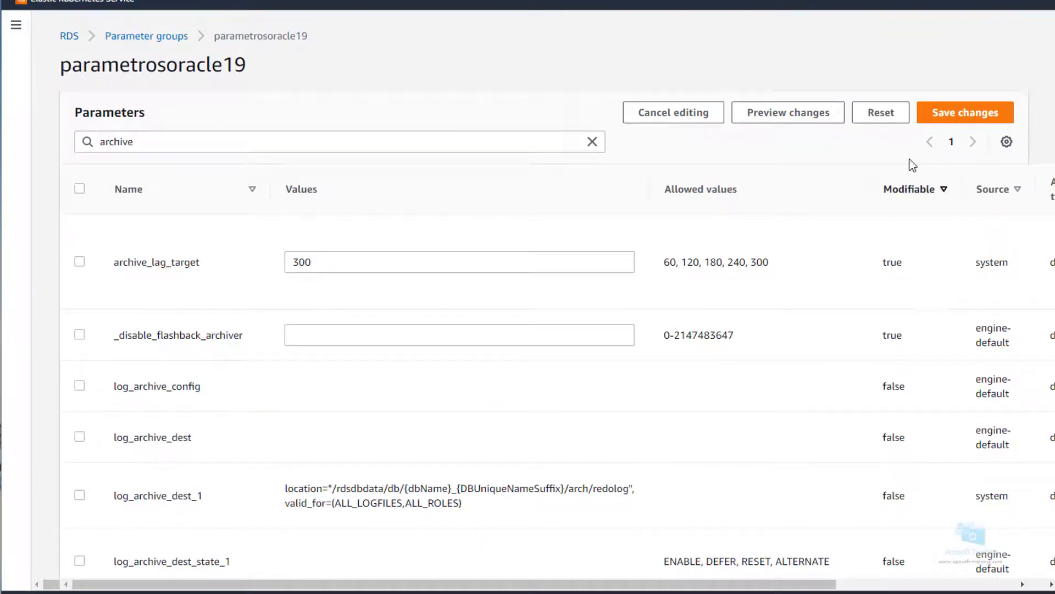
{"action": "left_click", "coordinate": [963, 116]}
Save the archive parameter changes again and compare the current and new values in the change preview.
{"action": "scroll", "coordinate": [557, 297], "scroll_direction": "down", "scroll_amount": 10}
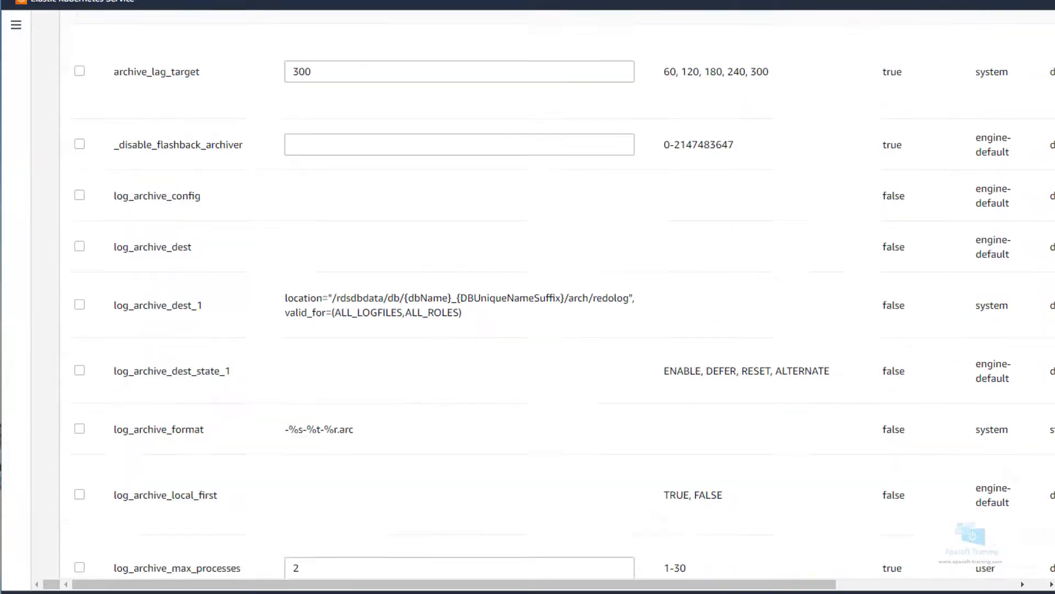
{"action": "scroll", "coordinate": [556, 294], "scroll_direction": "up", "scroll_amount": 1}
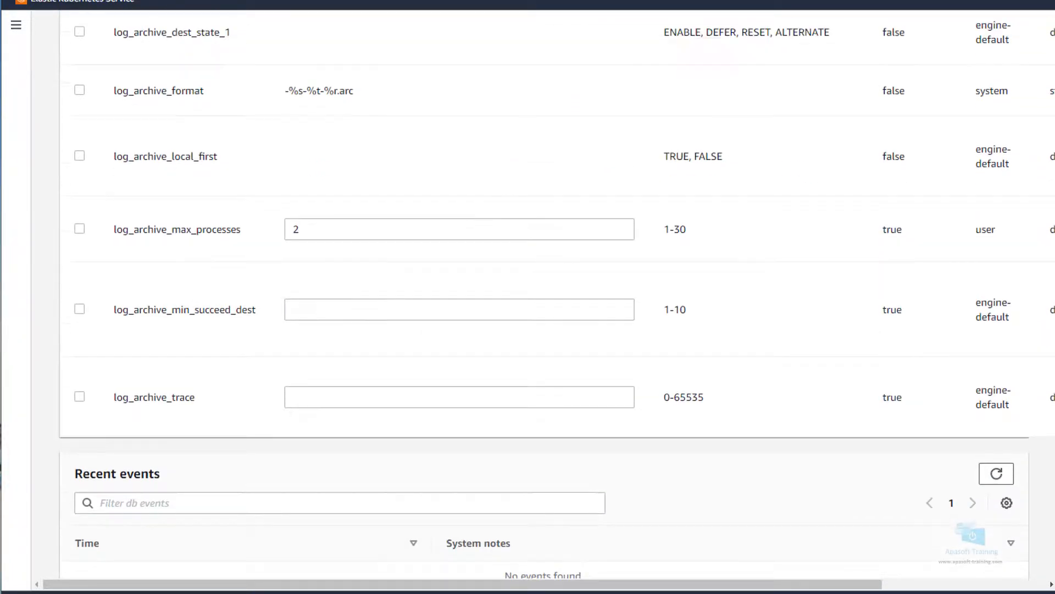
{"action": "scroll", "coordinate": [1023, 126], "scroll_direction": "up", "scroll_amount": 10}
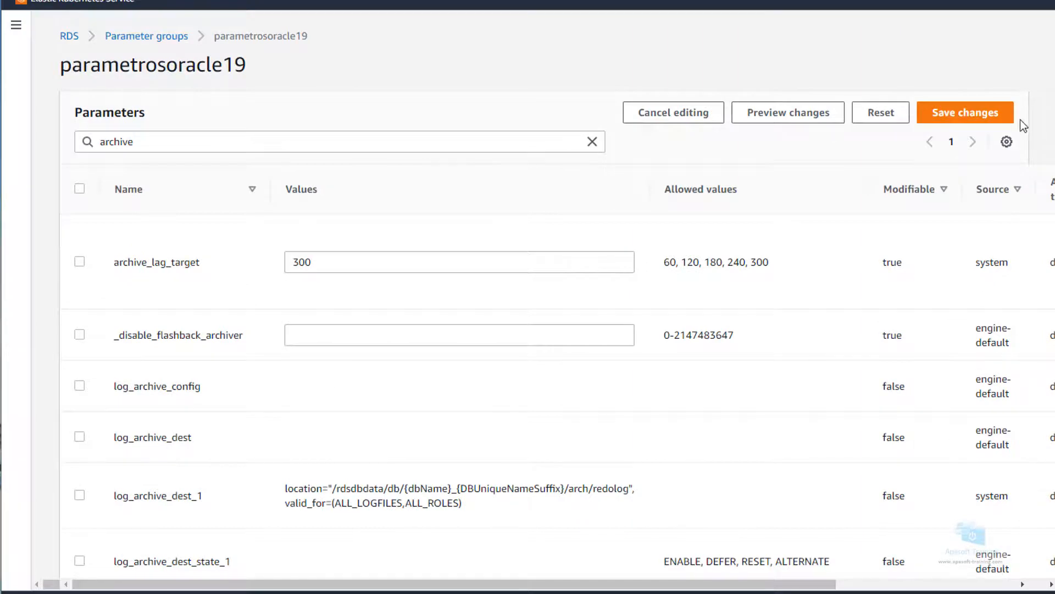
{"action": "left_click", "coordinate": [987, 113]}
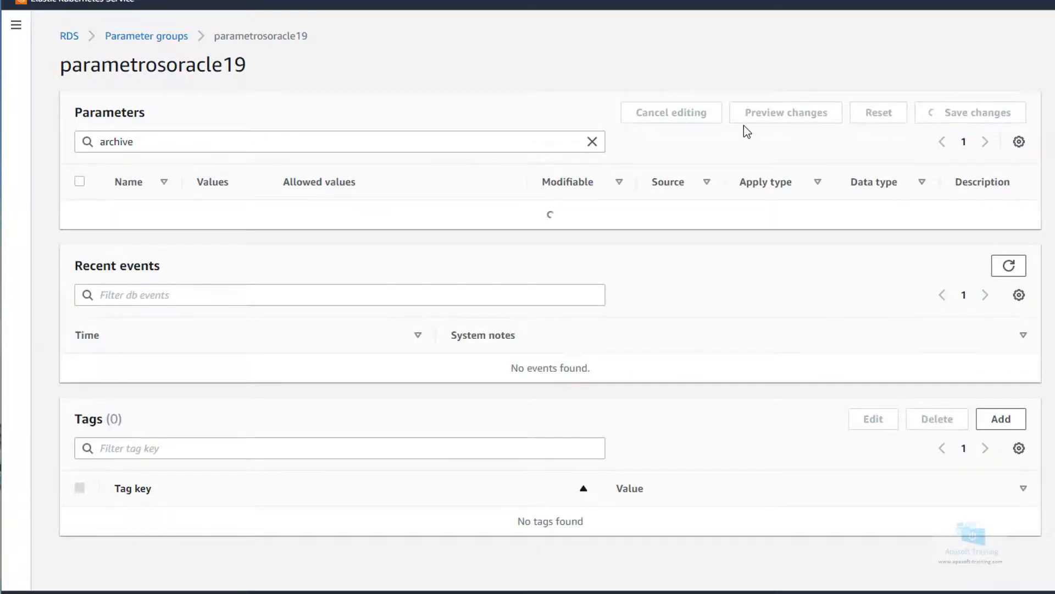
{"action": "left_click", "coordinate": [808, 115]}
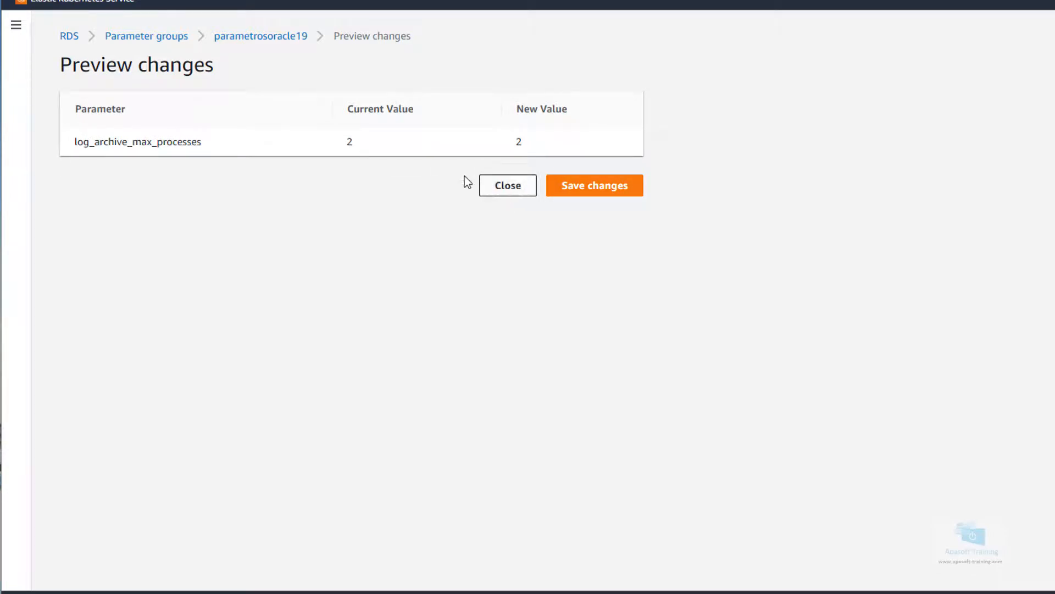
{"action": "left_click", "coordinate": [511, 190]}
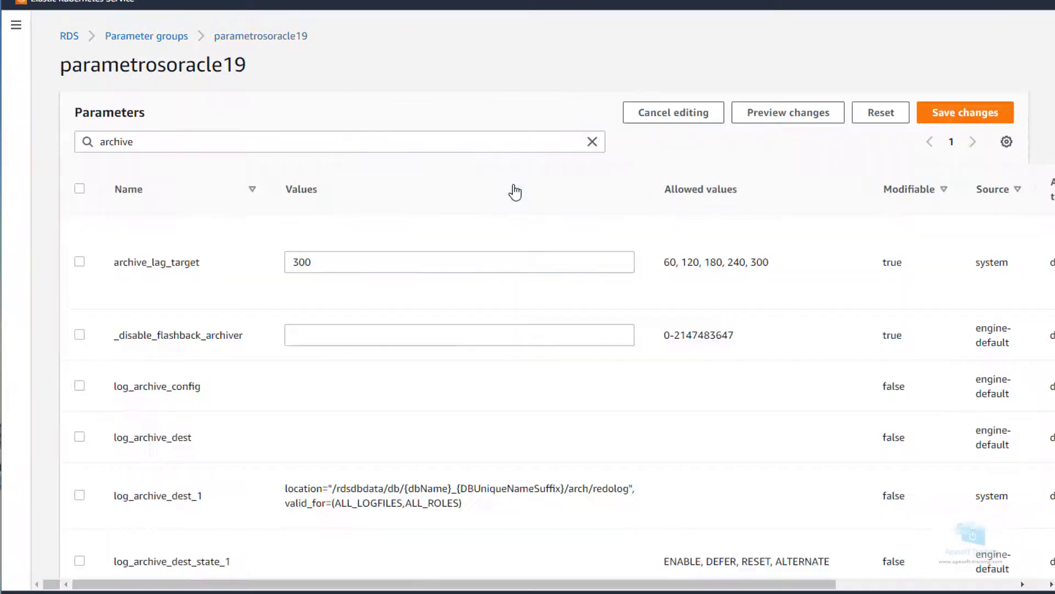
Set log_archive_max_processes to 4 and save the changes.
{"action": "scroll", "coordinate": [483, 292], "scroll_direction": "down", "scroll_amount": 8}
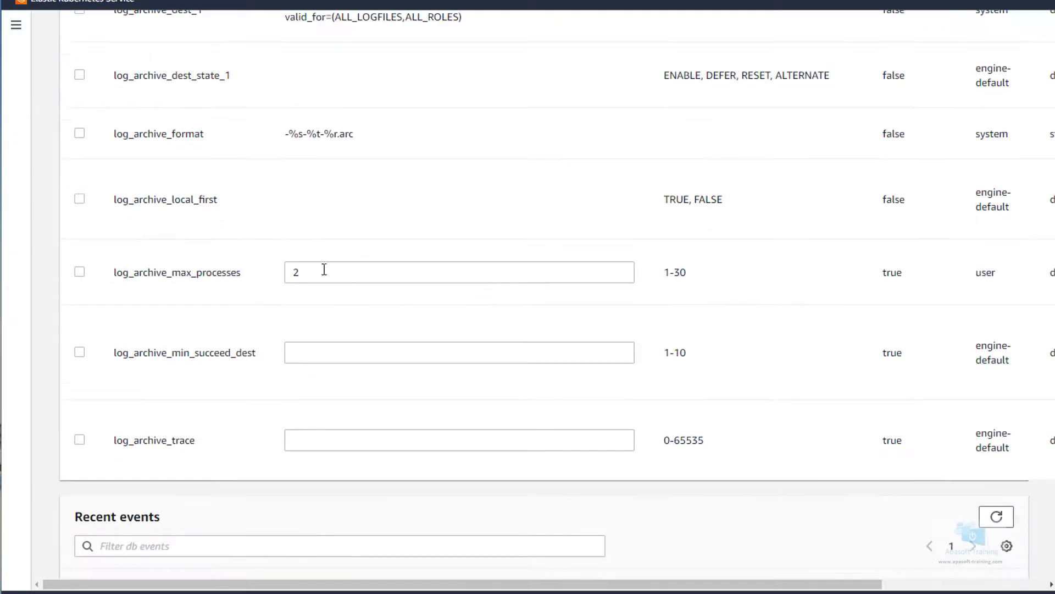
{"action": "left_click_drag", "start_coordinate": [323, 271], "coordinate": [276, 269]}
{"action": "type", "text": "4"}
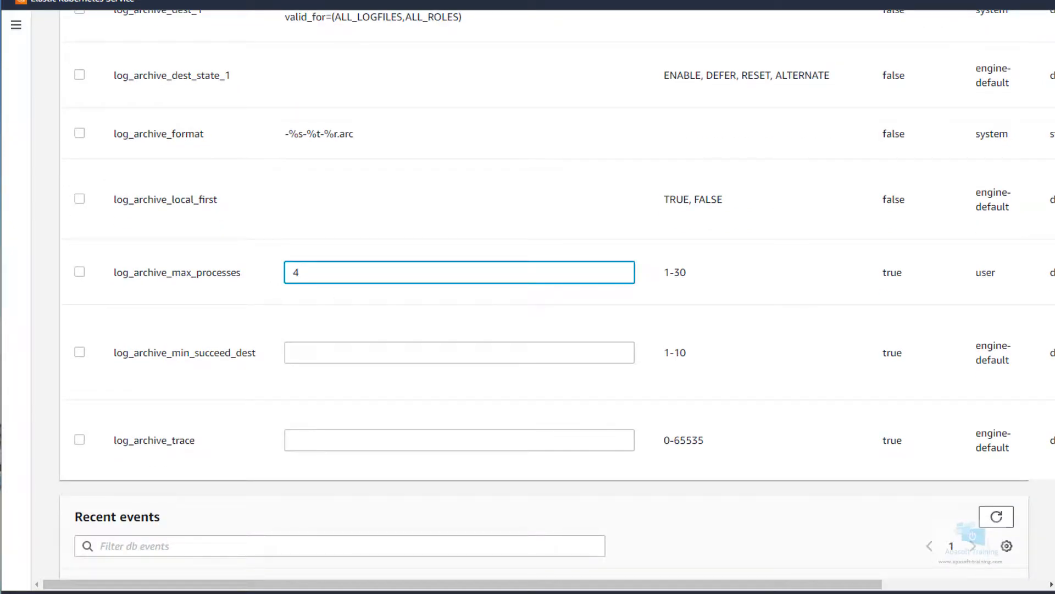
{"action": "scroll", "coordinate": [1017, 240], "scroll_direction": "up", "scroll_amount": 8}
{"action": "left_click", "coordinate": [978, 118]}
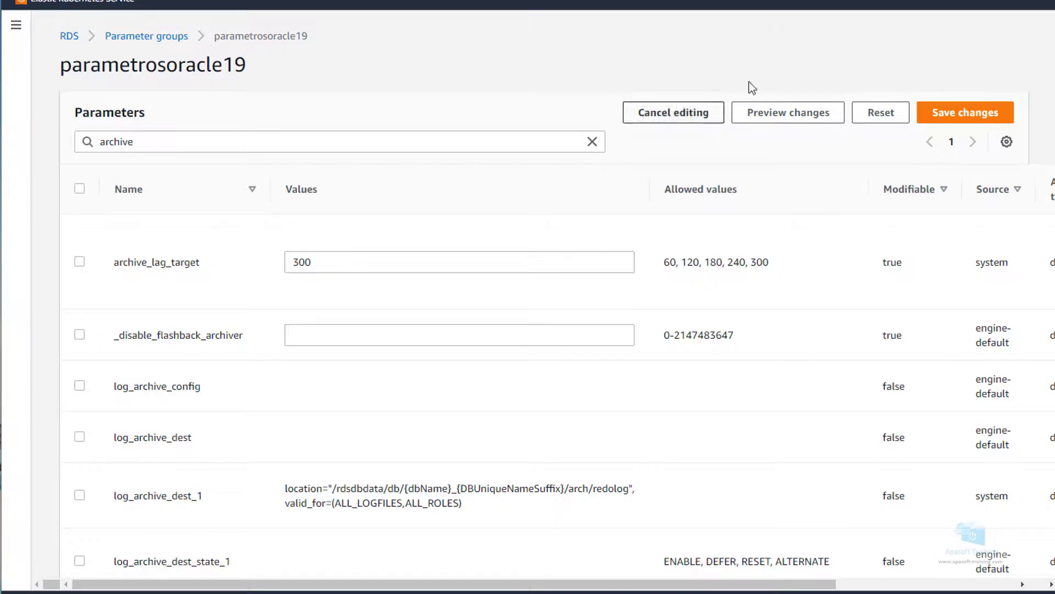
Preview the log_archive_max_processes change, leave editing mode and check the archive parameter values.
{"action": "left_click", "coordinate": [791, 114]}
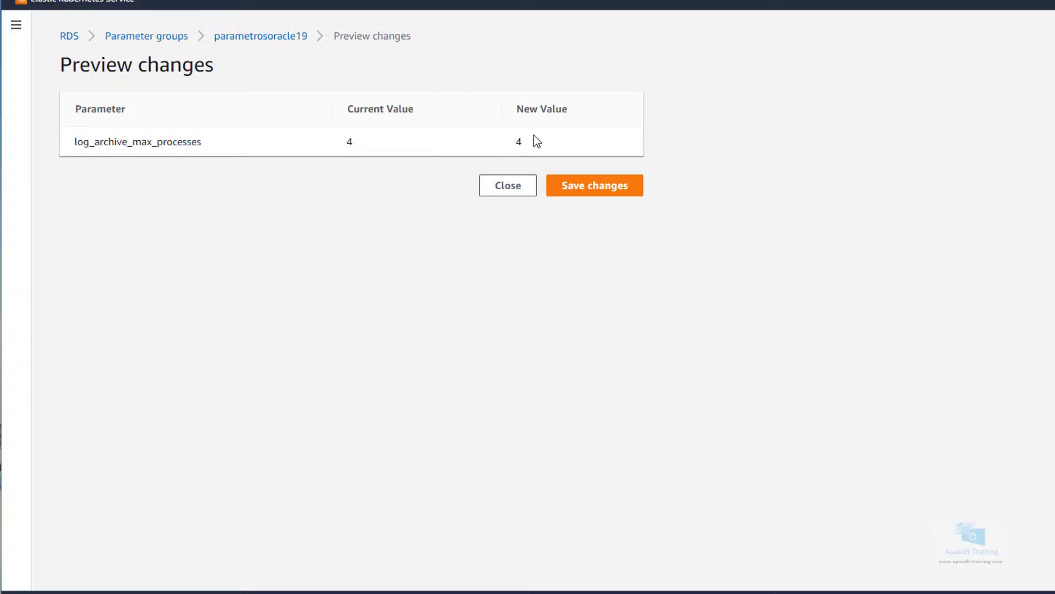
{"action": "left_click", "coordinate": [505, 196]}
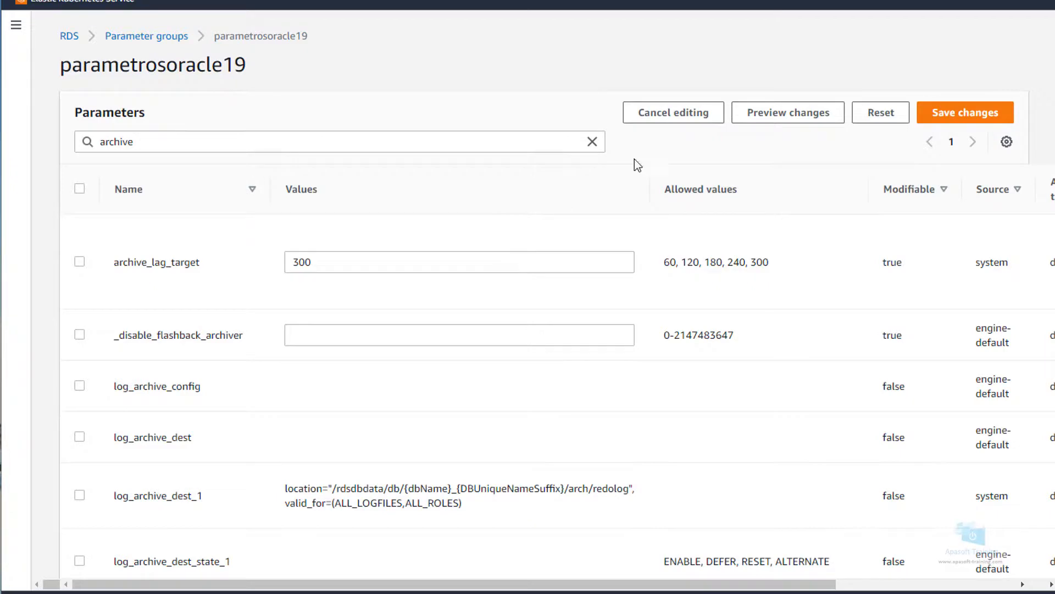
{"action": "left_click", "coordinate": [682, 118]}
{"action": "scroll", "coordinate": [531, 236], "scroll_direction": "down", "scroll_amount": 7}
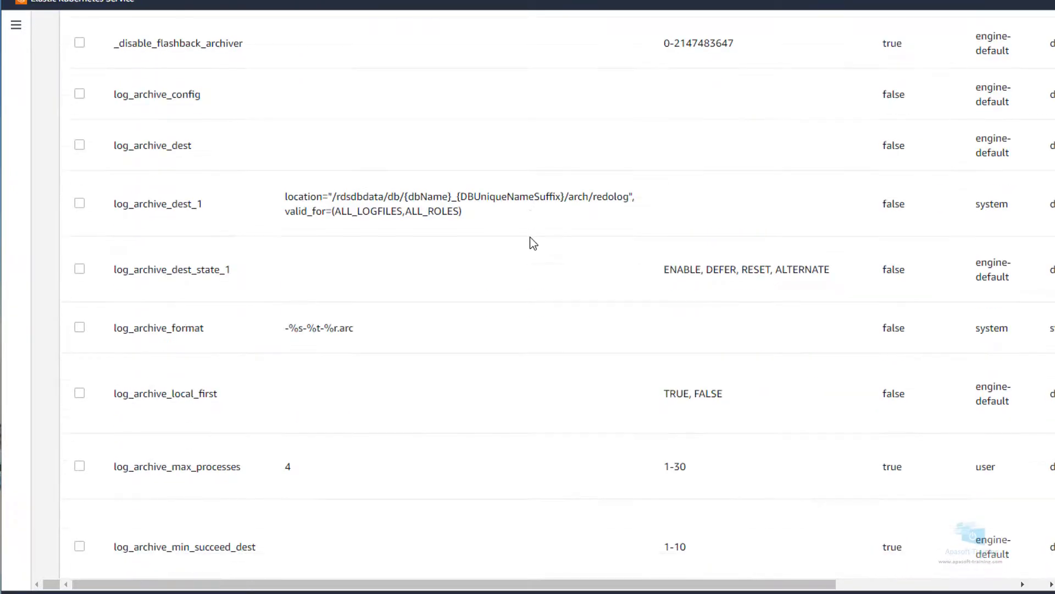
{"action": "scroll", "coordinate": [290, 368], "scroll_direction": "down", "scroll_amount": 6}
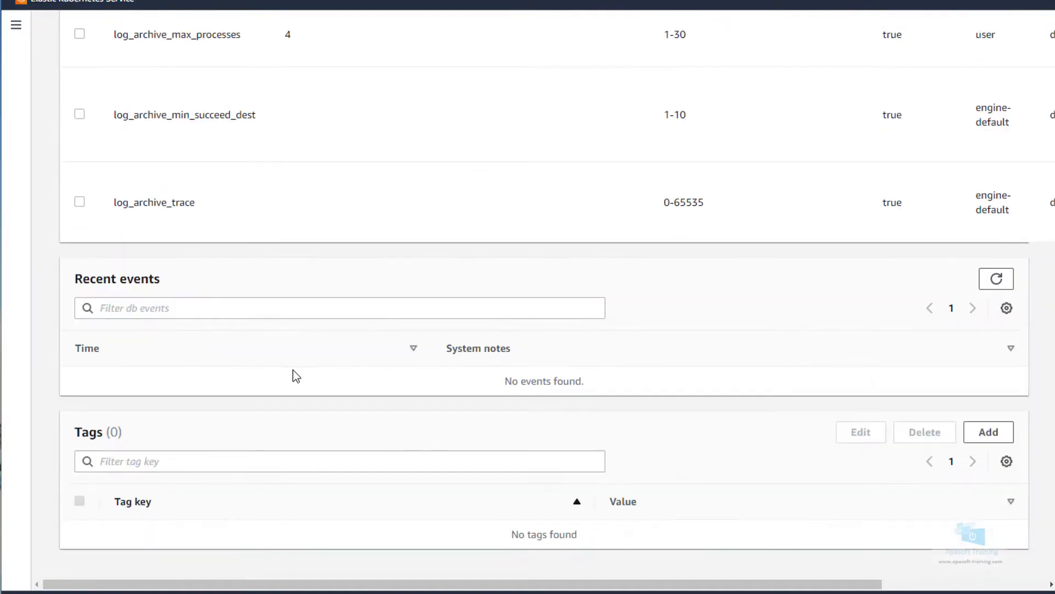
{"action": "scroll", "coordinate": [295, 368], "scroll_direction": "up", "scroll_amount": 13}
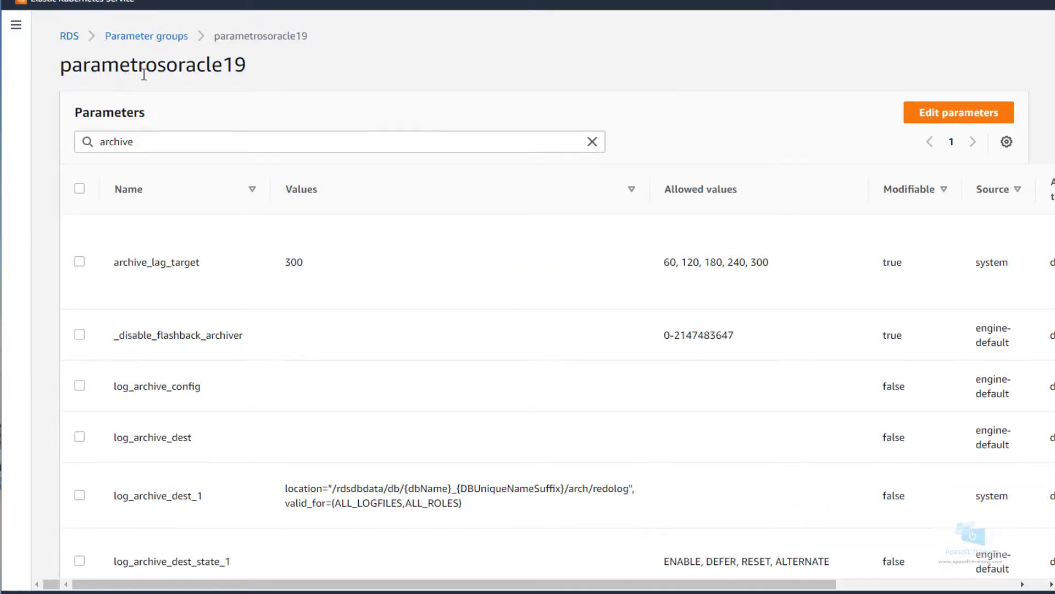
Review the archive values of parametrosoracle19 once more and return to the list of parameter groups.
{"action": "left_click_drag", "start_coordinate": [60, 65], "coordinate": [252, 66]}
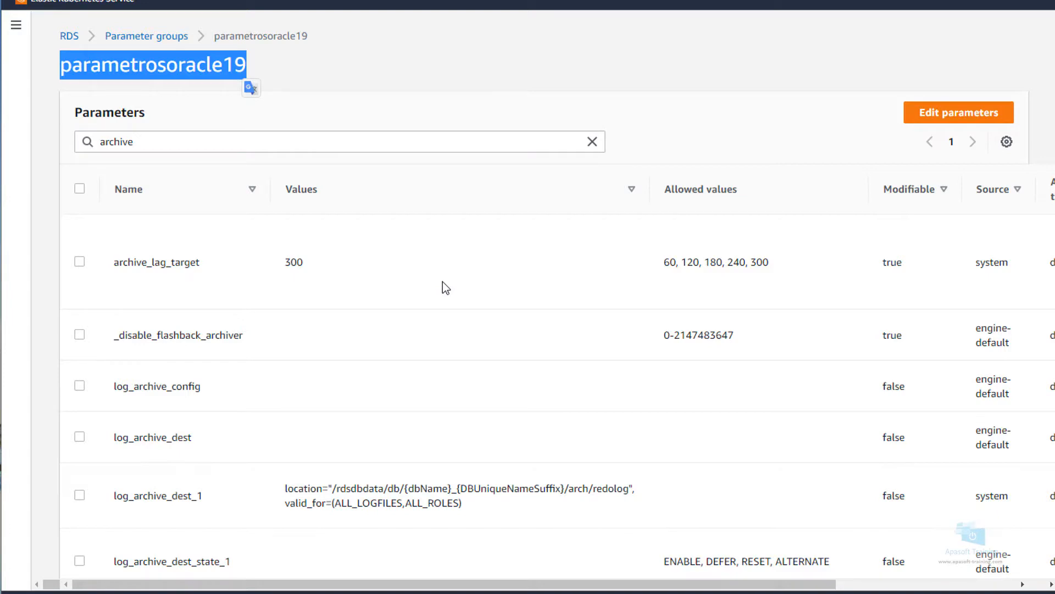
{"action": "scroll", "coordinate": [443, 283], "scroll_direction": "down", "scroll_amount": 10}
{"action": "scroll", "coordinate": [445, 291], "scroll_direction": "up", "scroll_amount": 5}
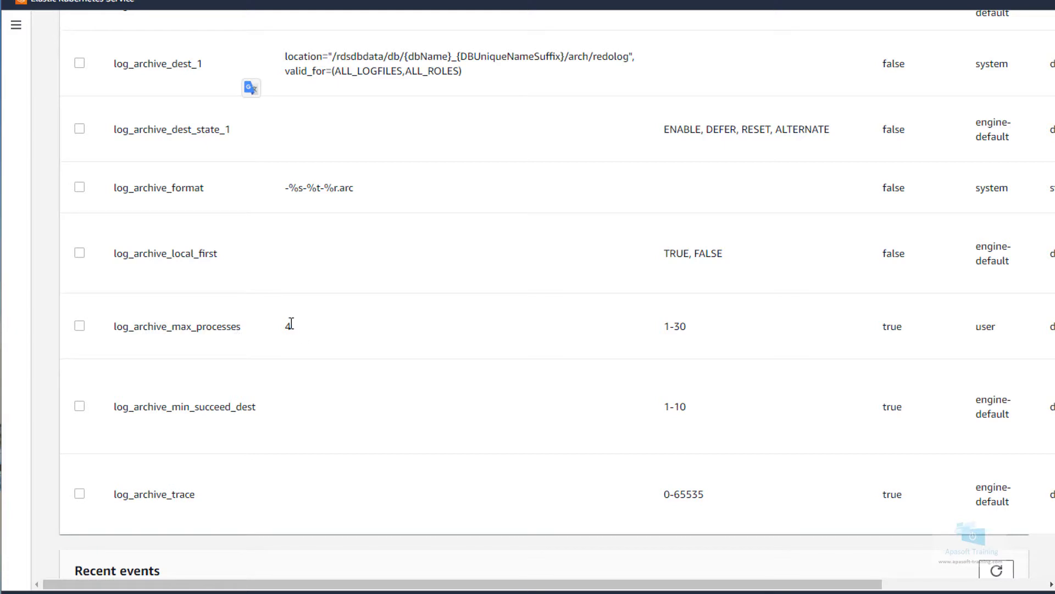
{"action": "scroll", "coordinate": [660, 370], "scroll_direction": "up", "scroll_amount": 8}
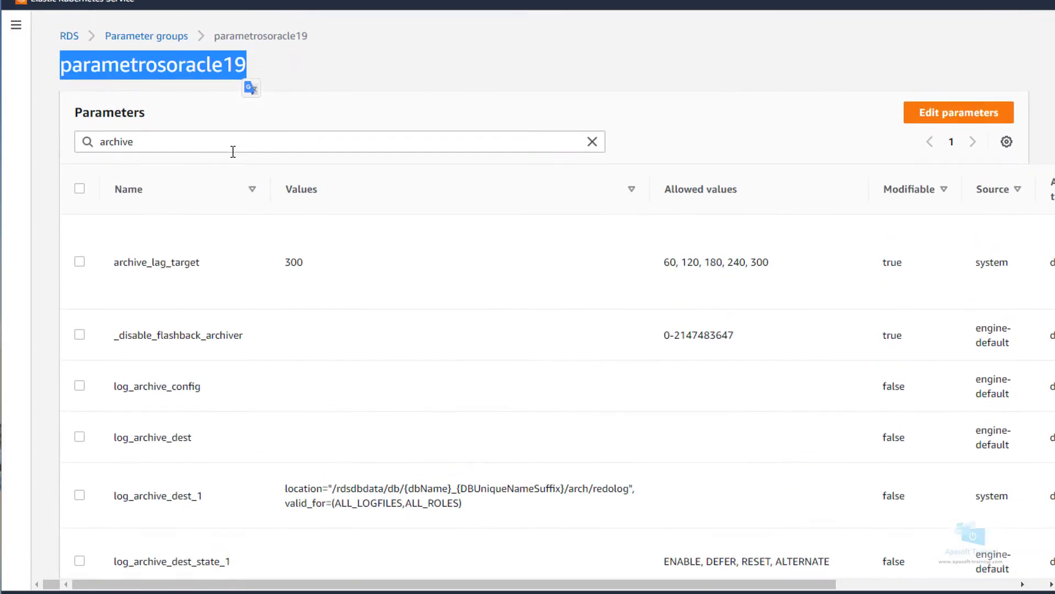
{"action": "left_click", "coordinate": [132, 38]}
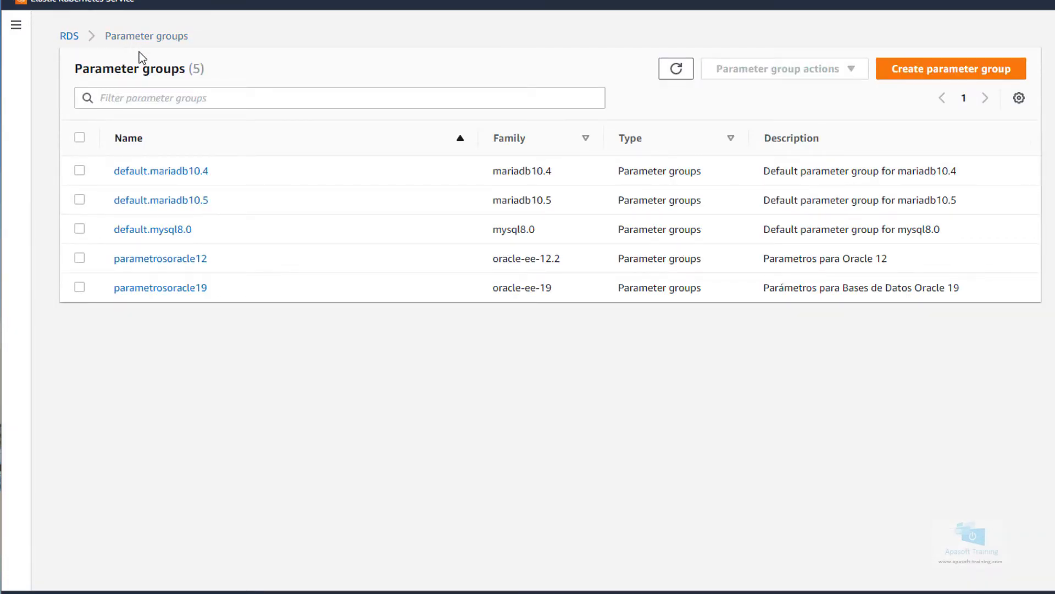